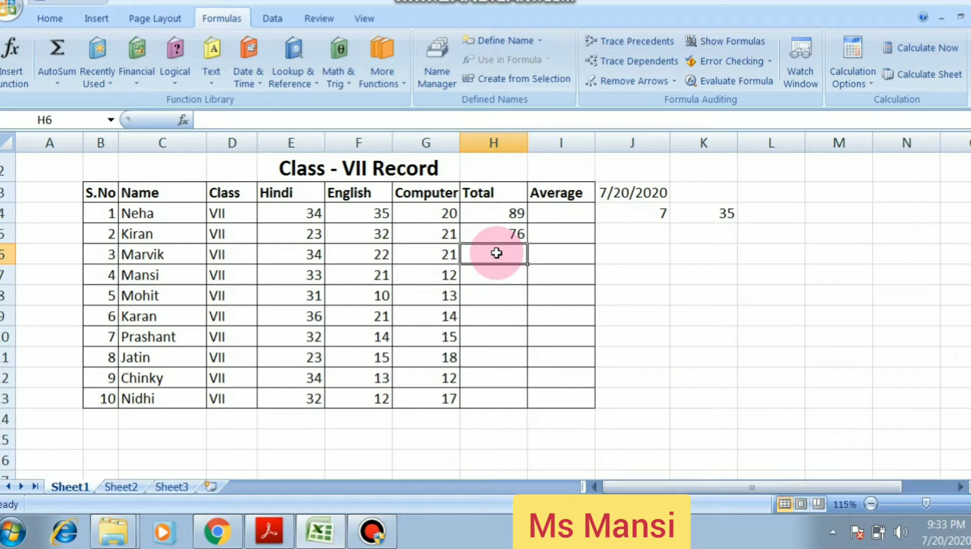
Switch to the scanned PDF textbook in Adobe Acrobat Reader and read the AVERAGE() section
{"action": "left_click", "coordinate": [67, 80]}
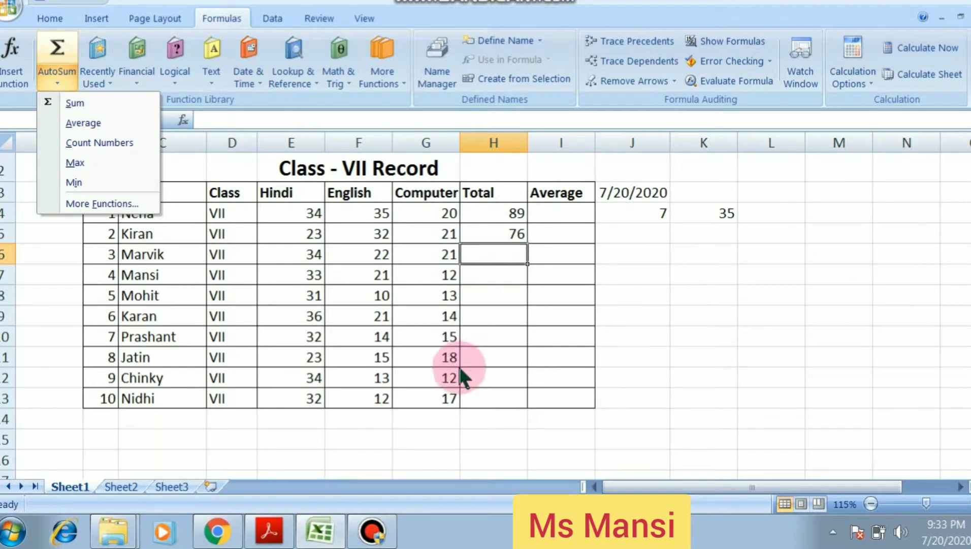
{"action": "left_click", "coordinate": [323, 531]}
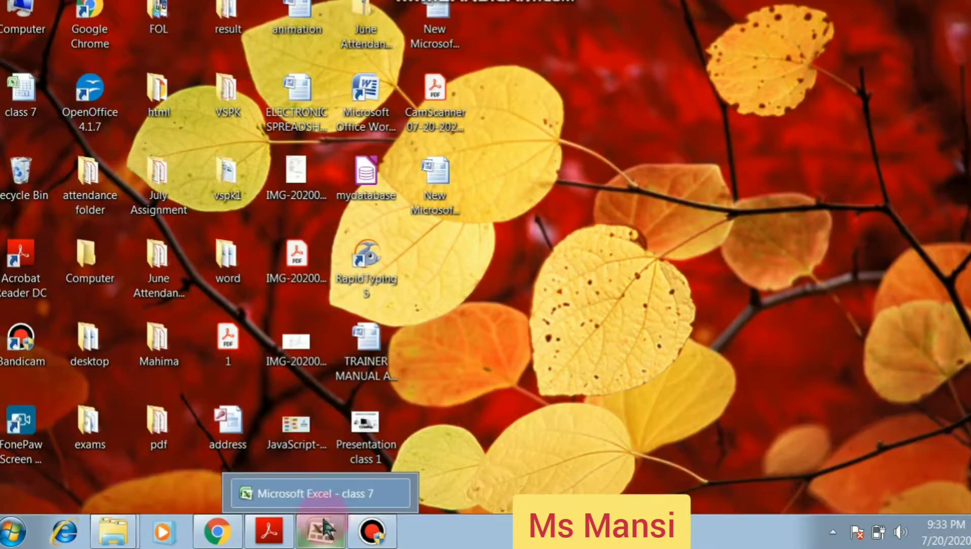
{"action": "left_click", "coordinate": [280, 534]}
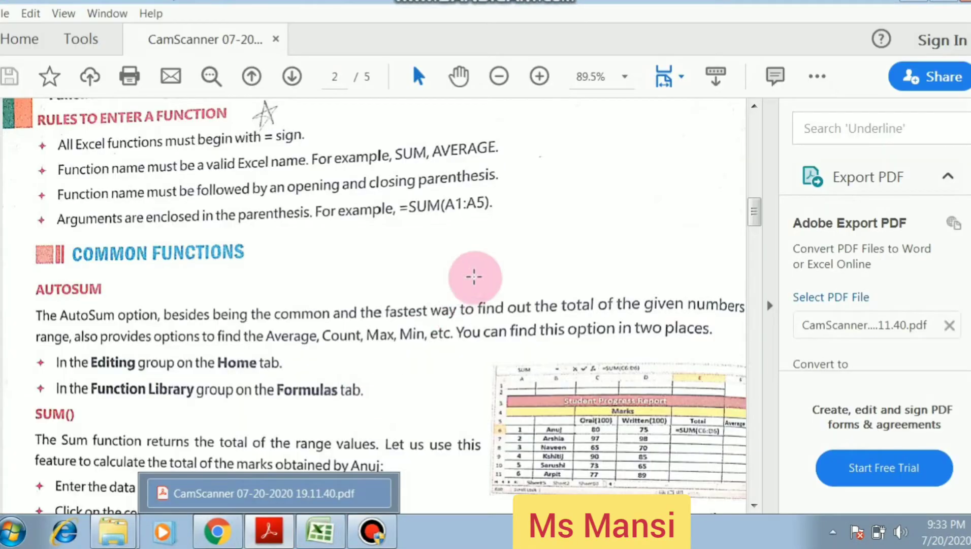
{"action": "left_click_drag", "start_coordinate": [753, 216], "coordinate": [753, 243]}
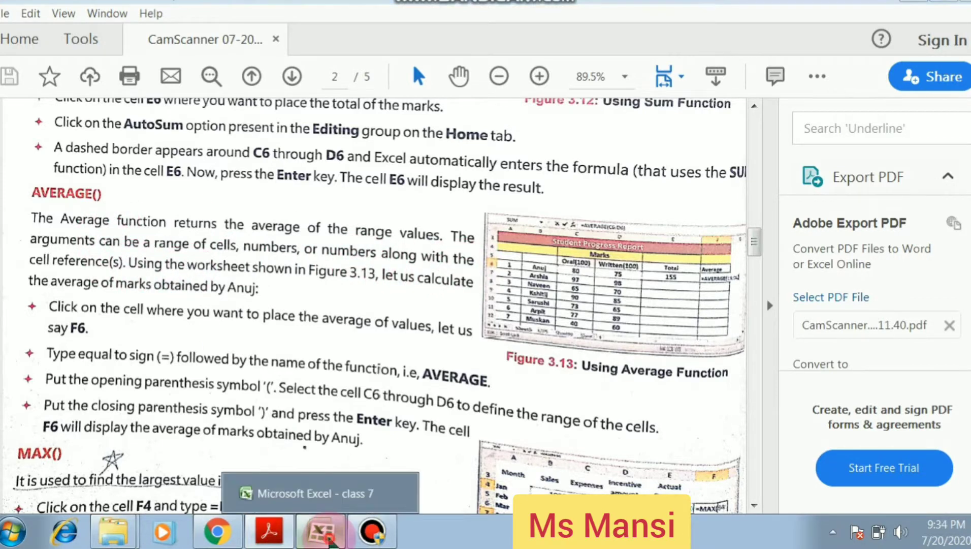
Switch back to the Excel workbook and enter the formula =AVERAGE(E6:G6) in cell H6
{"action": "left_click", "coordinate": [328, 538]}
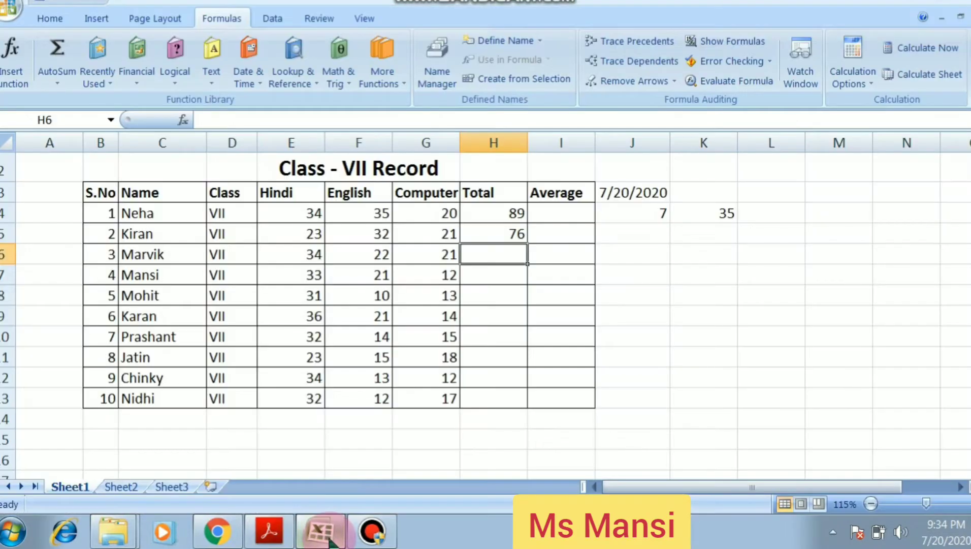
{"action": "double_click", "coordinate": [515, 253]}
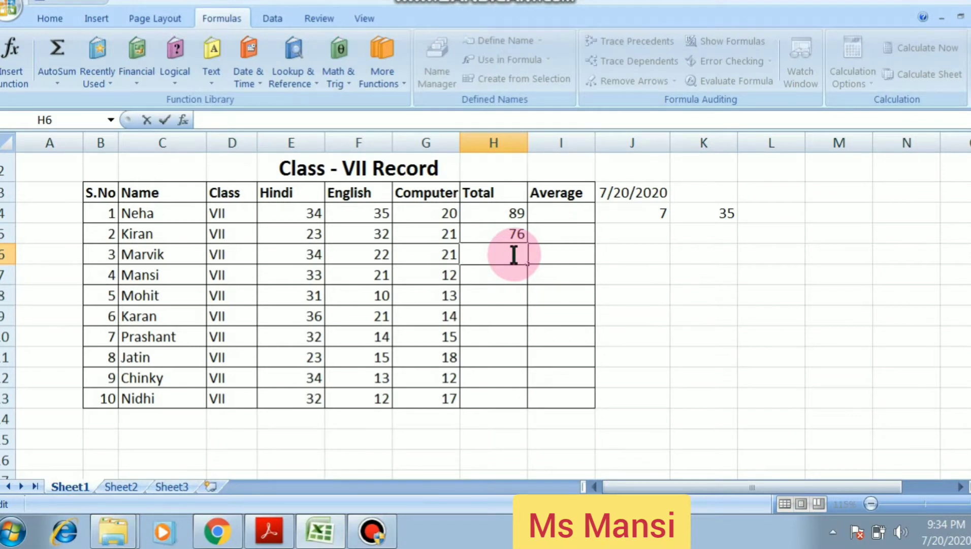
{"action": "type", "text": "=AER"}
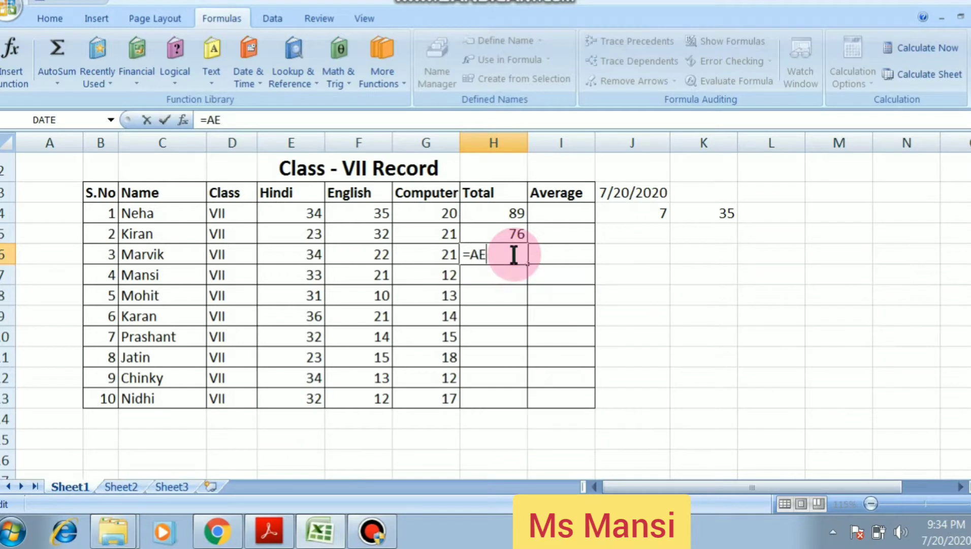
{"action": "key", "text": "BackSpace"}
{"action": "key", "text": "BackSpace"}
{"action": "type", "text": "VER"}
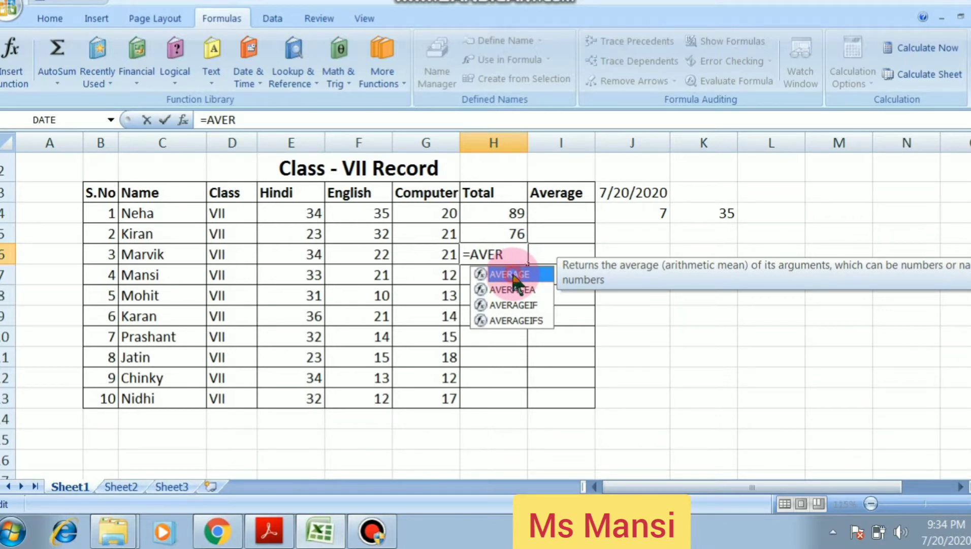
{"action": "double_click", "coordinate": [509, 275]}
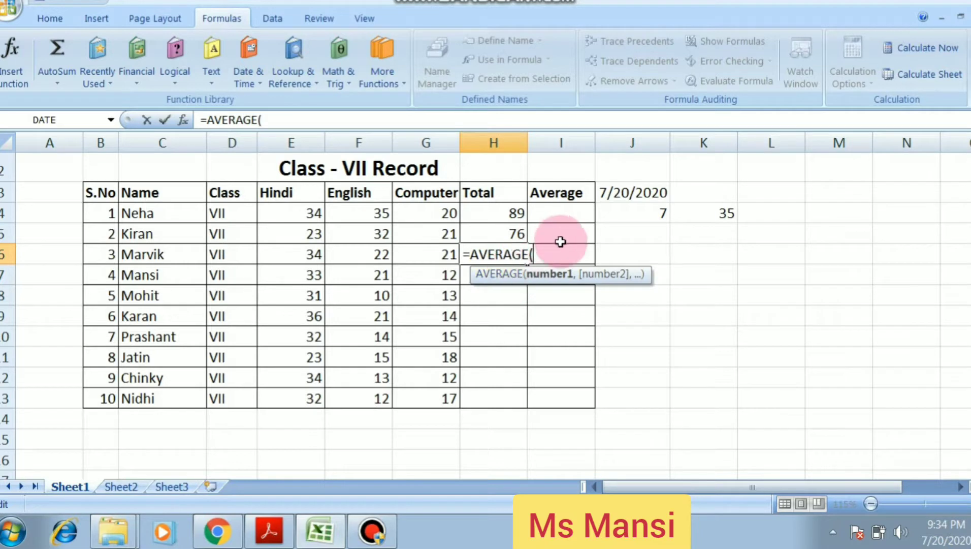
{"action": "left_click_drag", "start_coordinate": [316, 254], "coordinate": [425, 254]}
{"action": "type", "text": ")"}
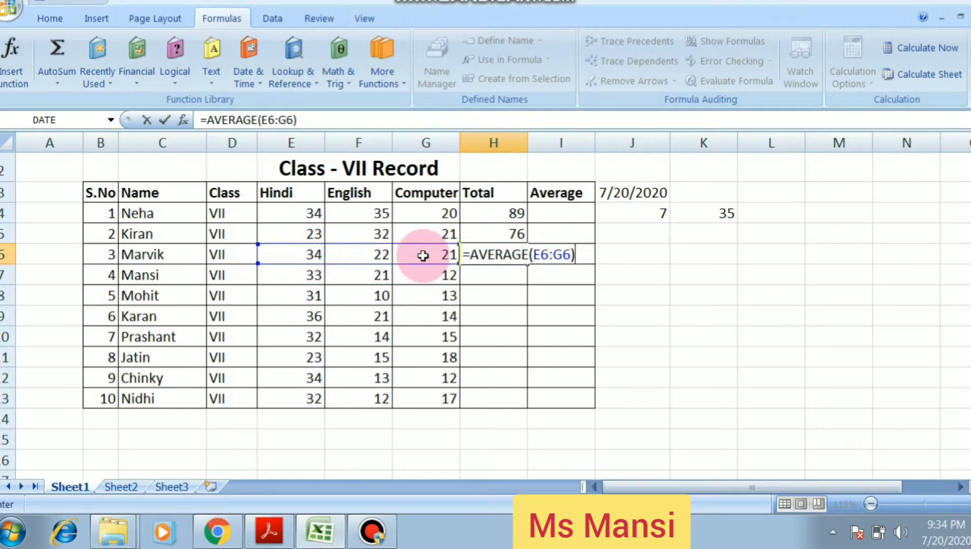
{"action": "key", "text": "Return"}
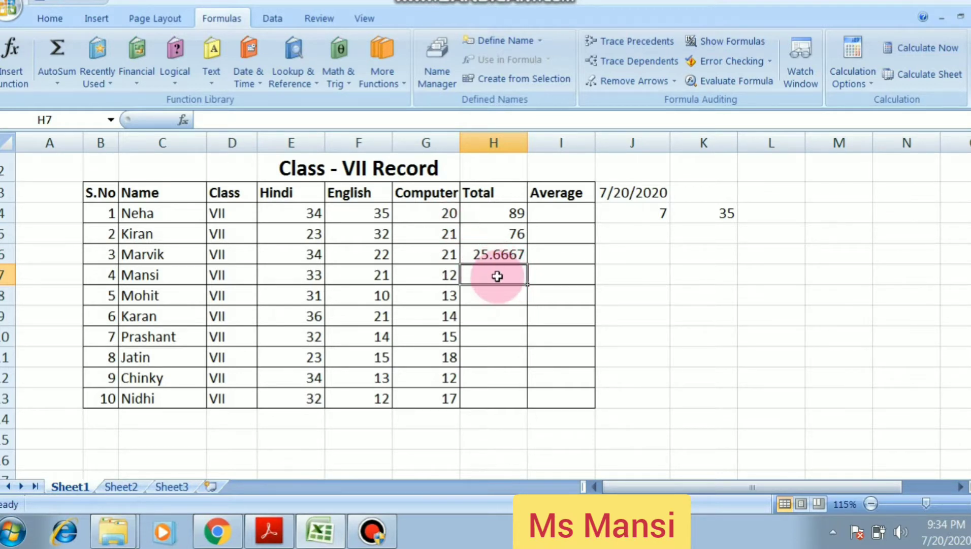
Insert the AutoSum Average function in cell H7 with the suggested range H4:H6
{"action": "left_click", "coordinate": [57, 78]}
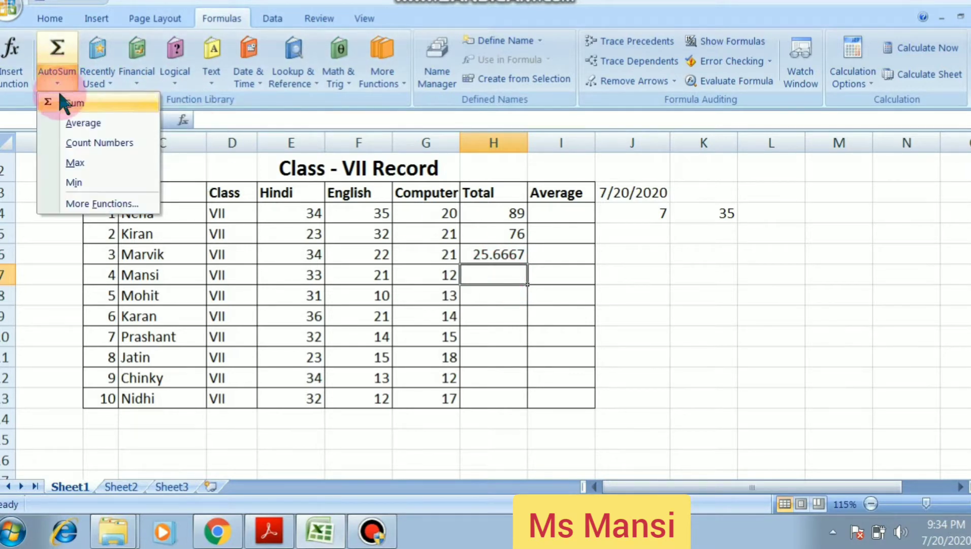
{"action": "left_click", "coordinate": [83, 126]}
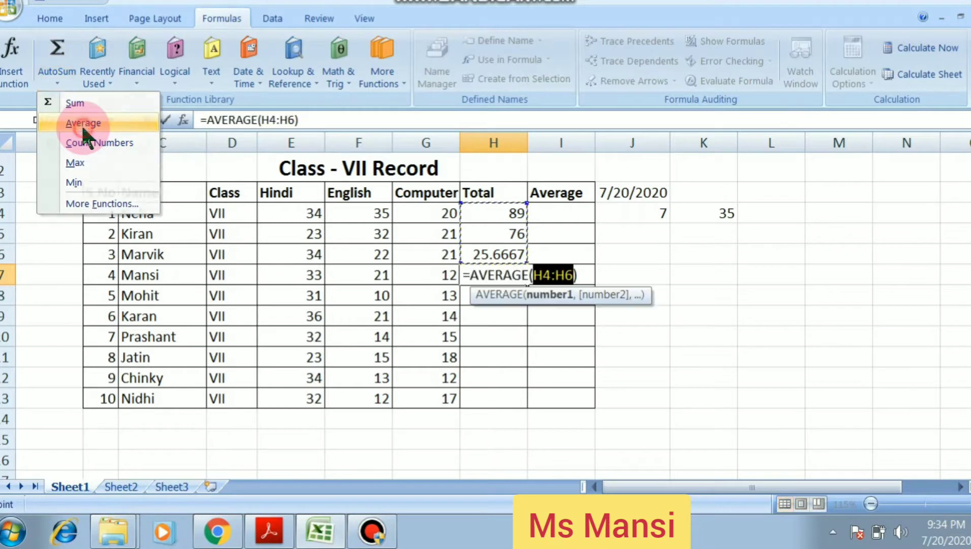
{"action": "key", "text": "Return"}
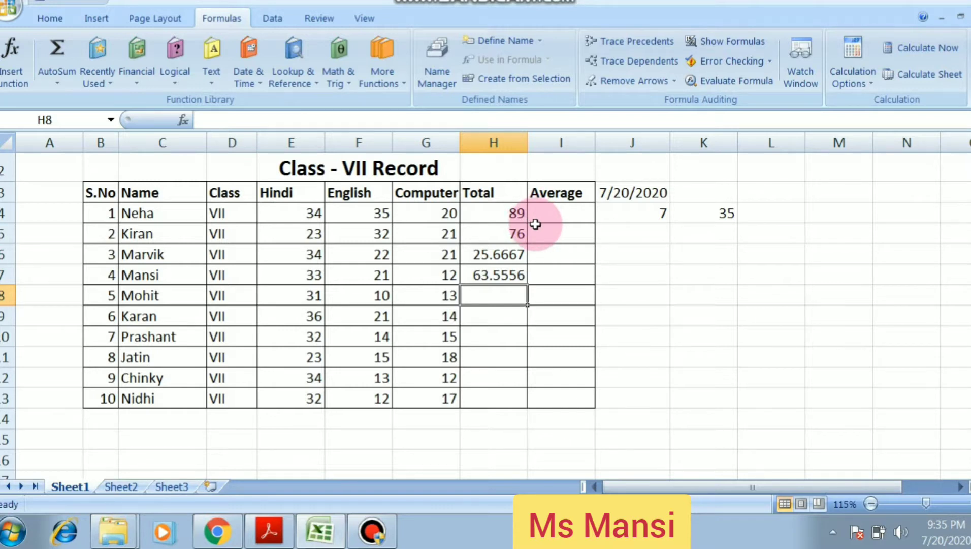
{"action": "type", "text": "="}
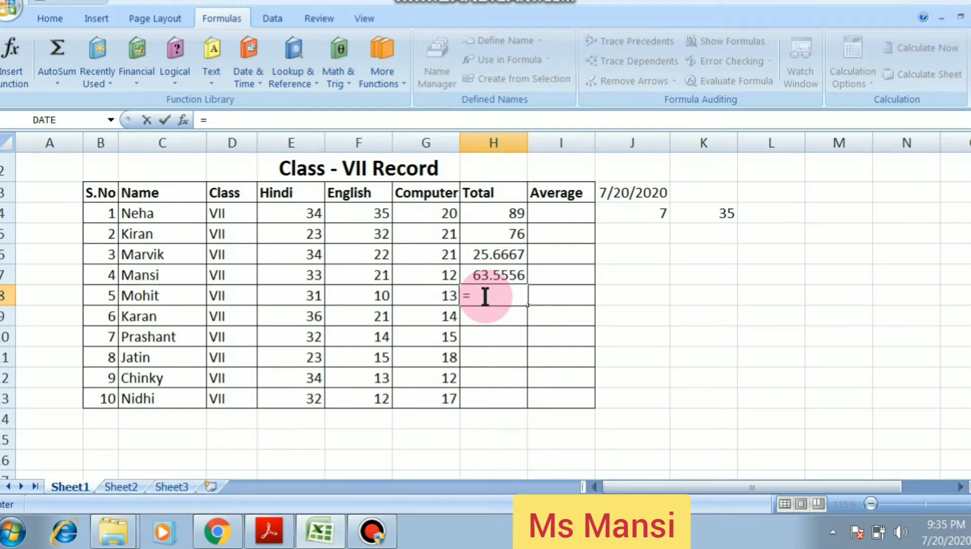
{"action": "left_click", "coordinate": [61, 80]}
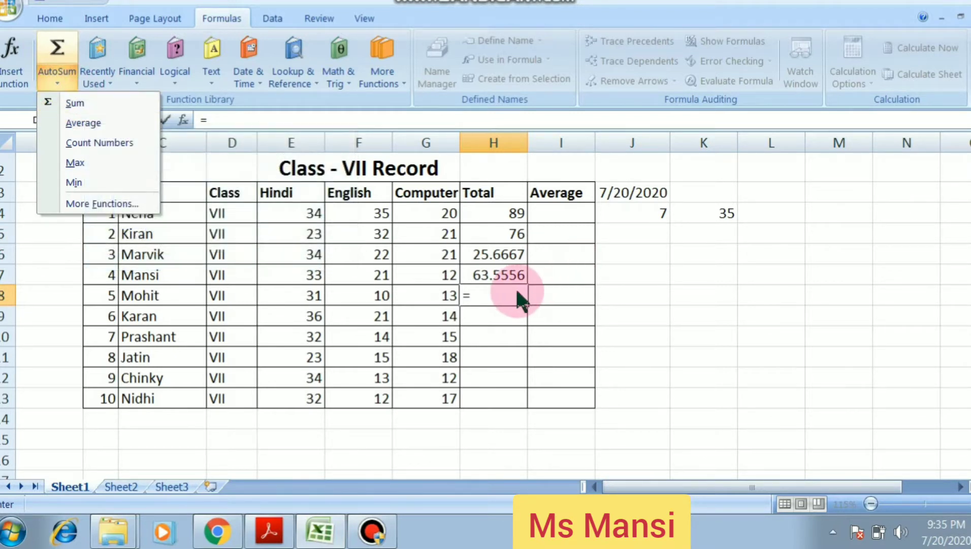
{"action": "left_click", "coordinate": [503, 310]}
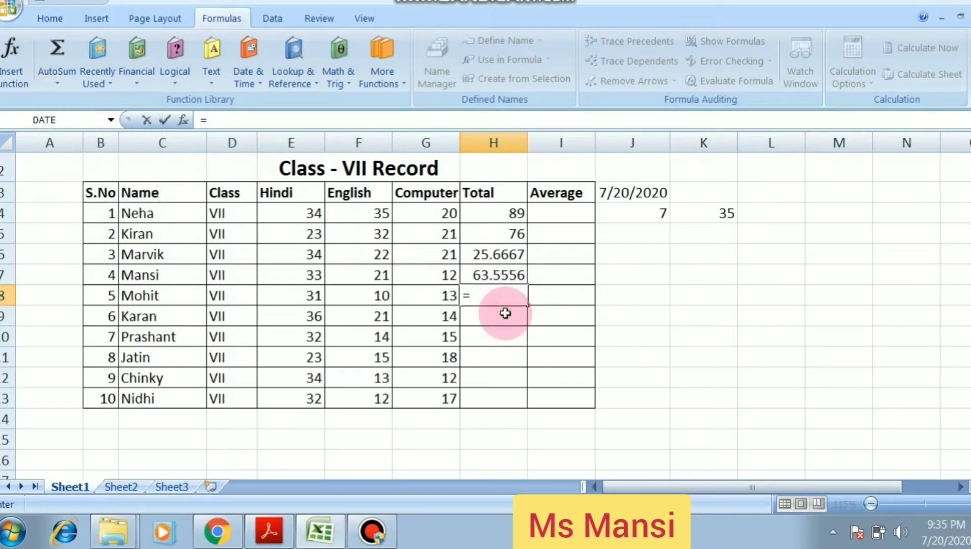
{"action": "key", "text": "BackSpace"}
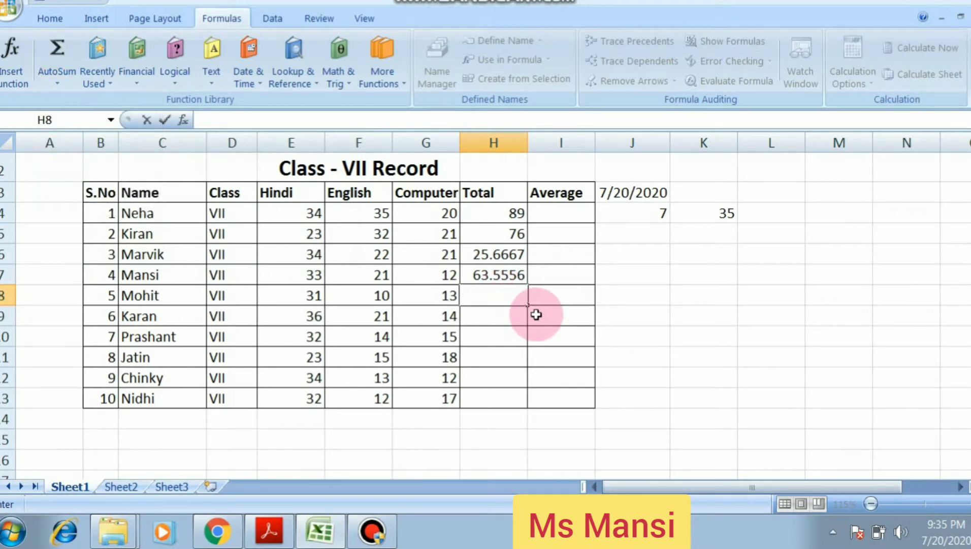
{"action": "left_click", "coordinate": [495, 293]}
Insert the AutoSum Max function in cell H9 for the marks in E9:G9
{"action": "left_click", "coordinate": [494, 311]}
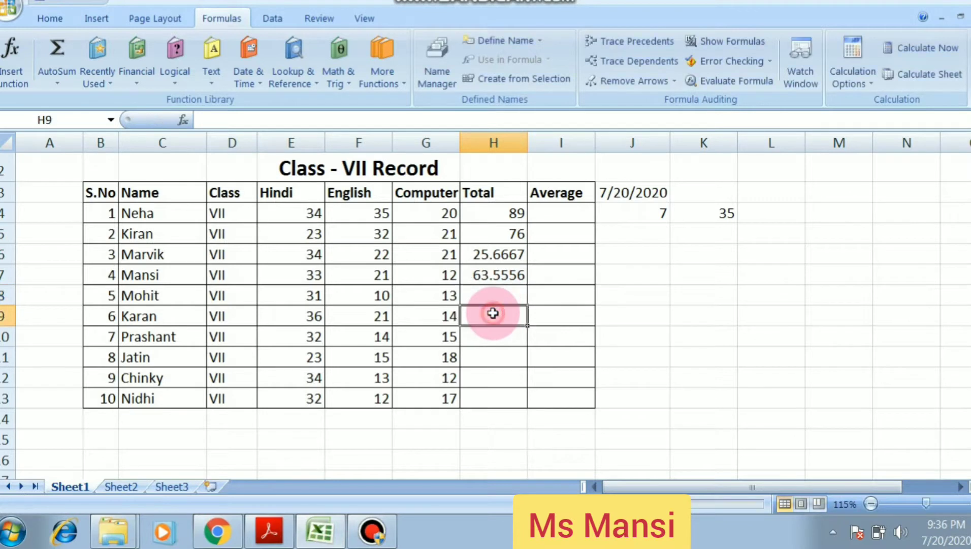
{"action": "left_click", "coordinate": [73, 74]}
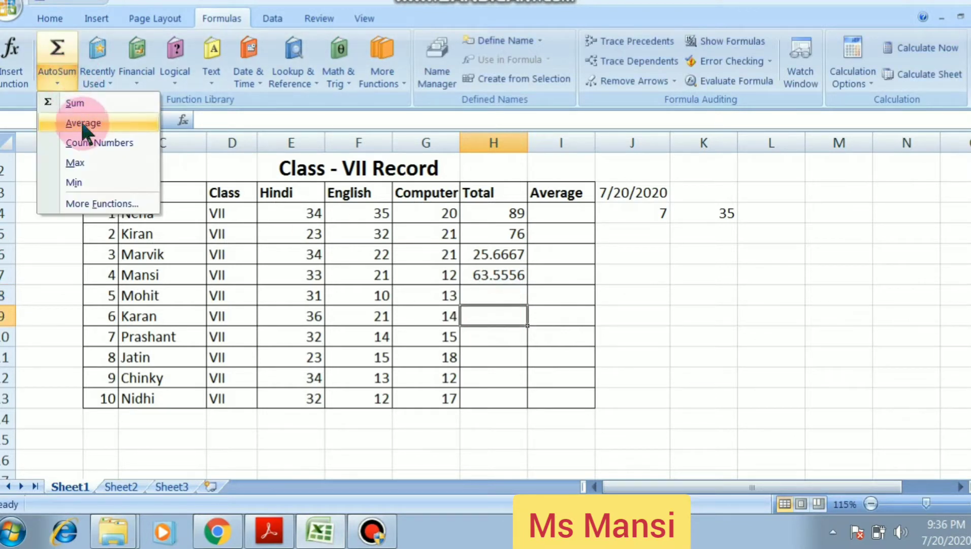
{"action": "left_click", "coordinate": [88, 159]}
{"action": "key", "text": "Return"}
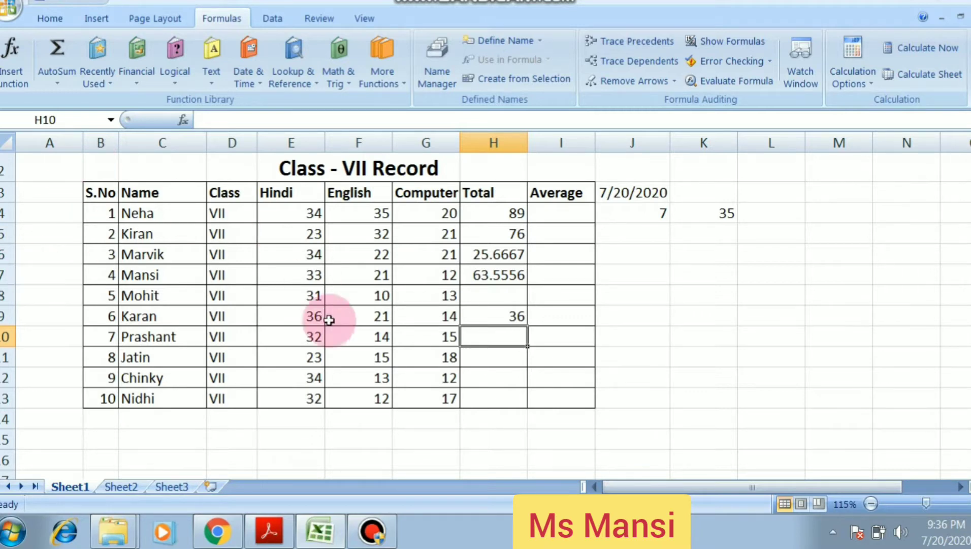
Switch to the PDF textbook in Adobe Acrobat Reader and read the MAX() section
{"action": "left_click", "coordinate": [317, 528]}
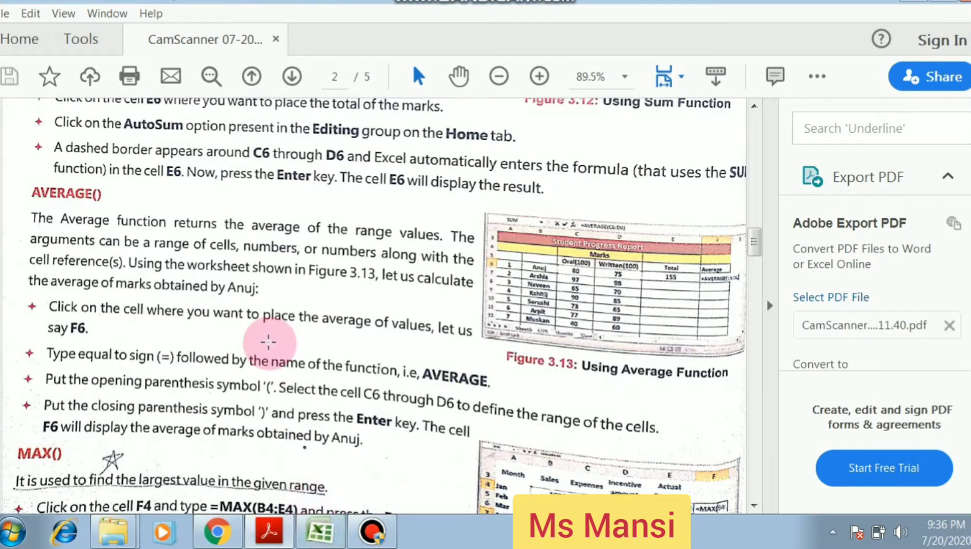
{"action": "left_click_drag", "start_coordinate": [755, 243], "coordinate": [757, 262]}
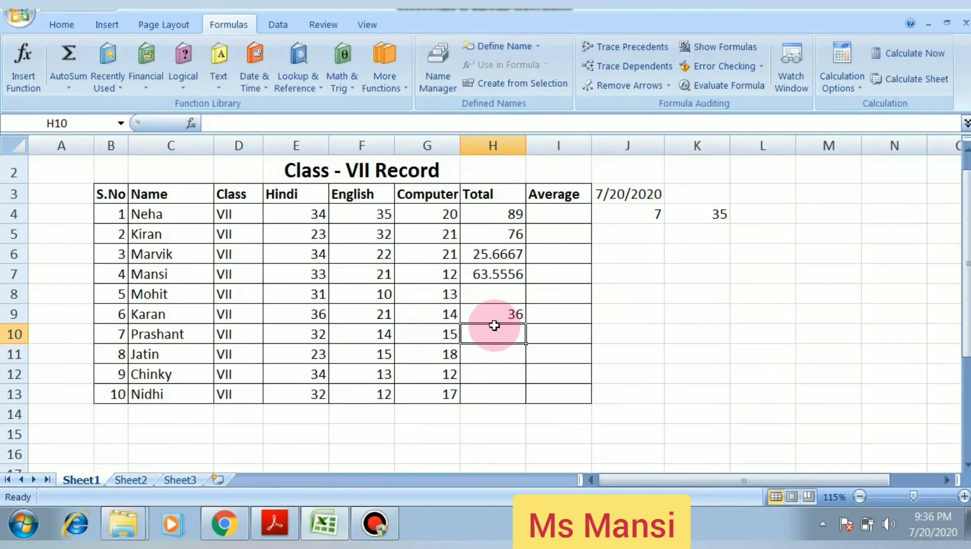
Enter the formula =MAX(E10:G10) in cell H10 of the Excel class record
{"action": "type", "text": "=M"}
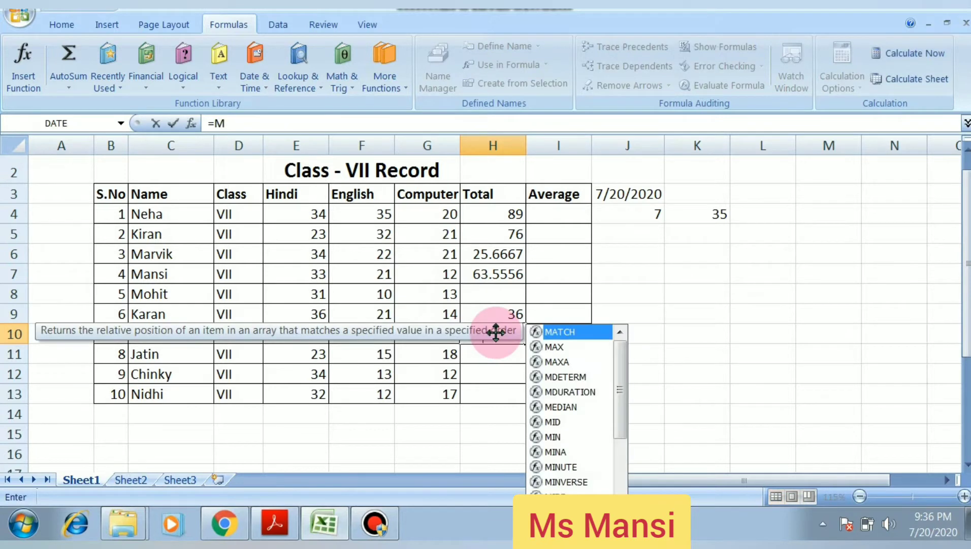
{"action": "type", "text": "AX"}
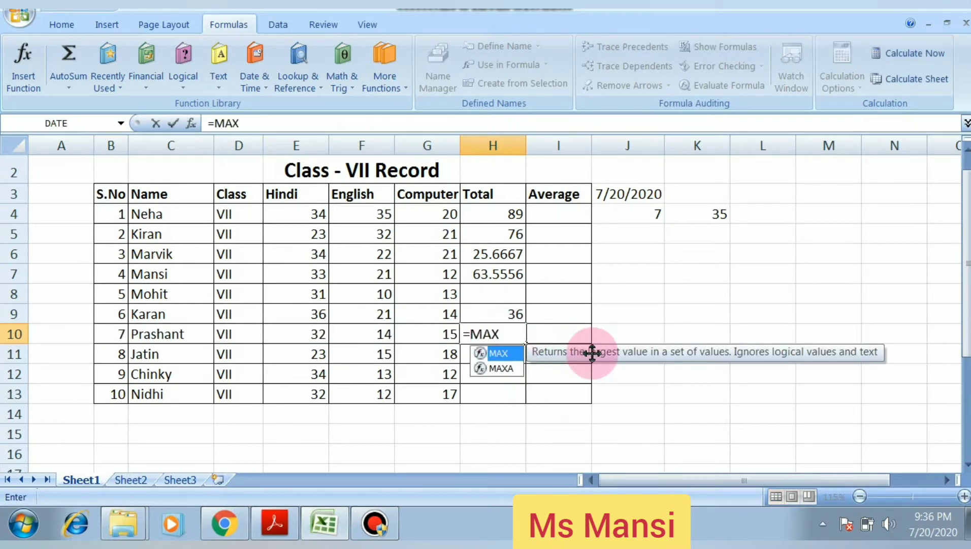
{"action": "type", "text": "("}
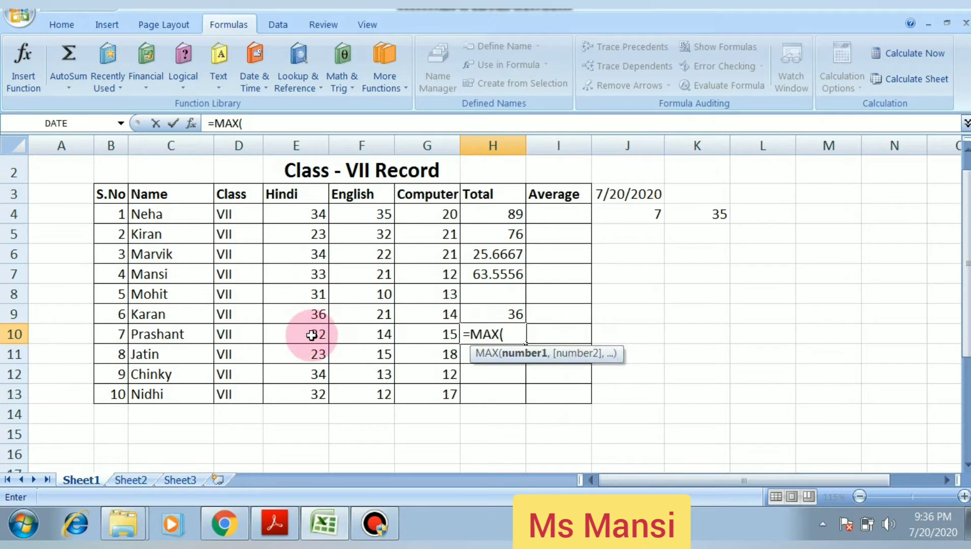
{"action": "left_click_drag", "start_coordinate": [317, 334], "coordinate": [436, 328]}
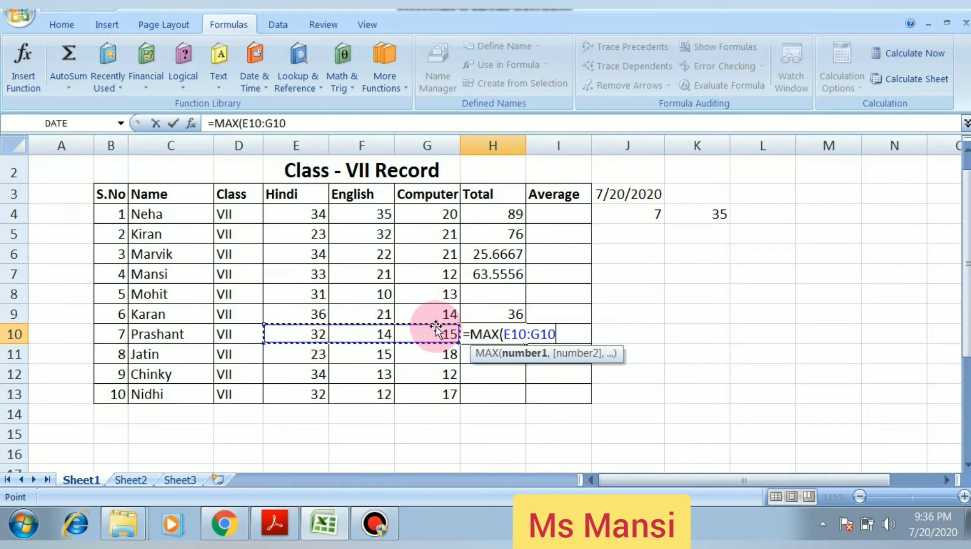
{"action": "type", "text": ")"}
{"action": "key", "text": "Return"}
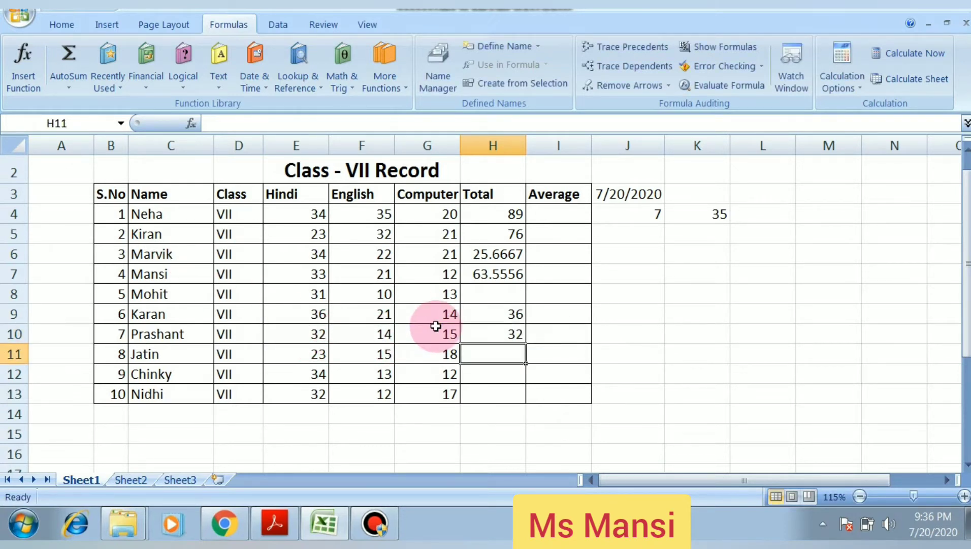
Insert the AutoSum Max function in cell H8 for the range H4:H7 and check its formula
{"action": "left_click", "coordinate": [494, 290]}
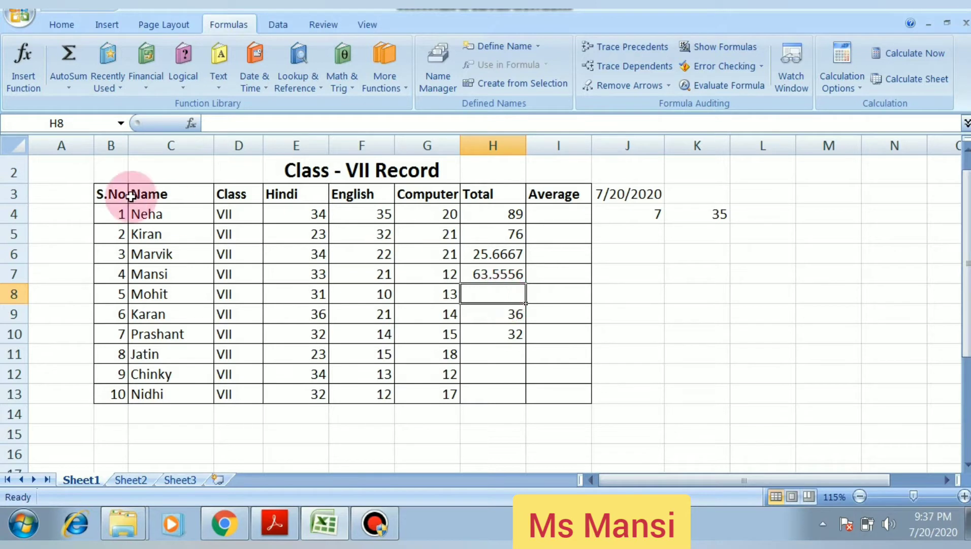
{"action": "left_click", "coordinate": [54, 85]}
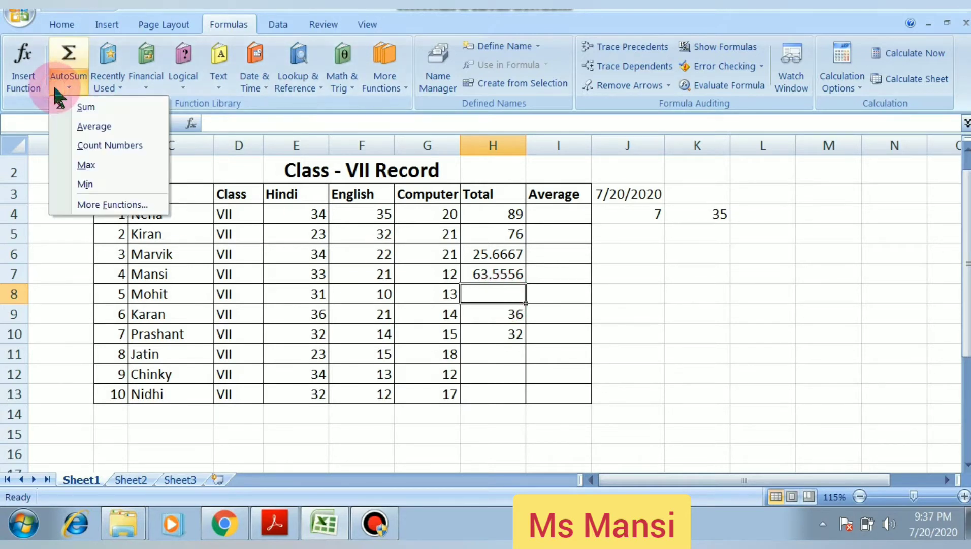
{"action": "left_click", "coordinate": [92, 165]}
{"action": "key", "text": "Return"}
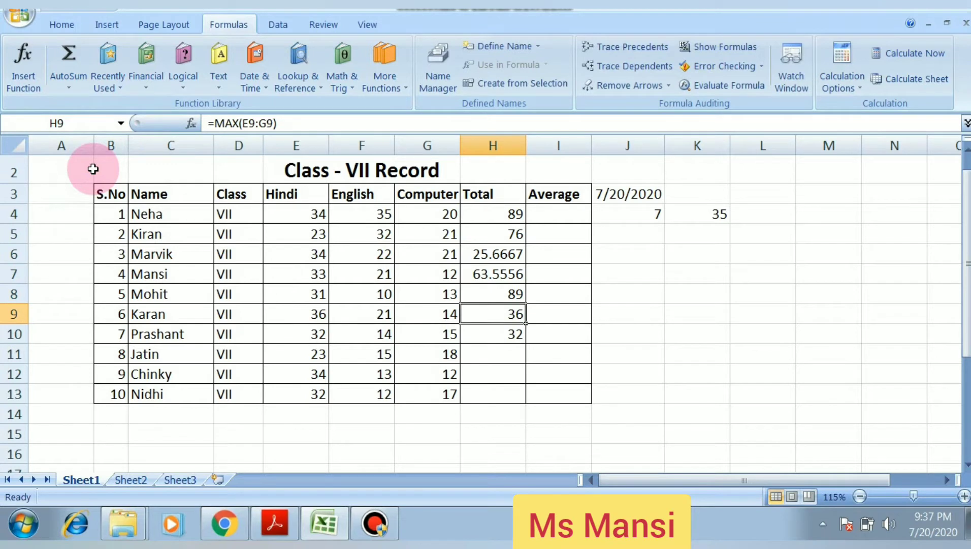
{"action": "left_click", "coordinate": [491, 291]}
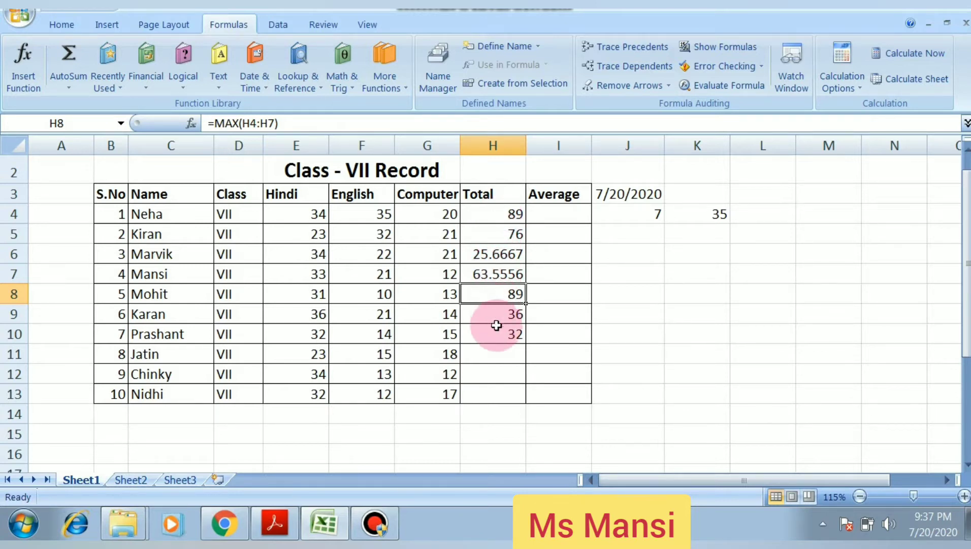
Switch to the PDF textbook in Adobe Acrobat Reader and read the MIN(), COUNT() and TODAY() notes
{"action": "left_click", "coordinate": [505, 357]}
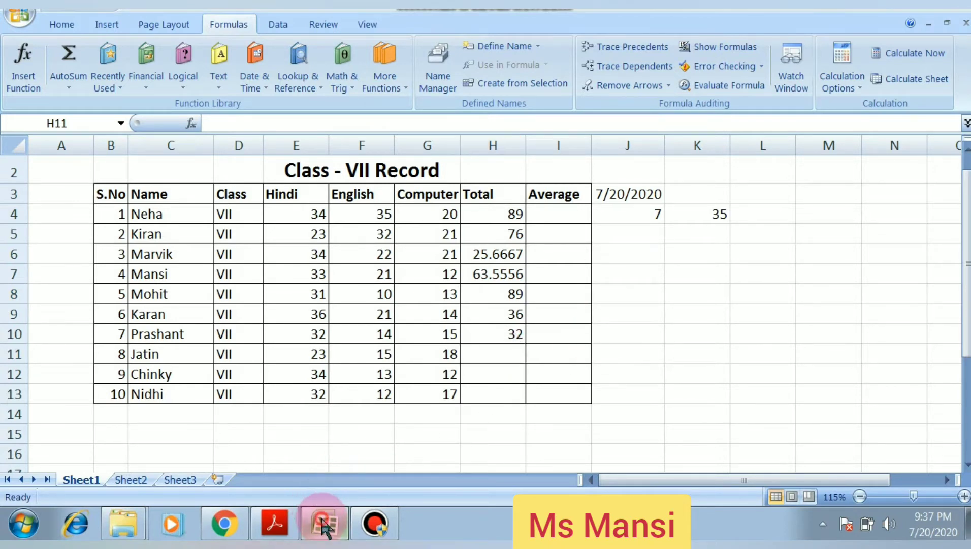
{"action": "left_click", "coordinate": [320, 514]}
{"action": "left_click", "coordinate": [285, 531]}
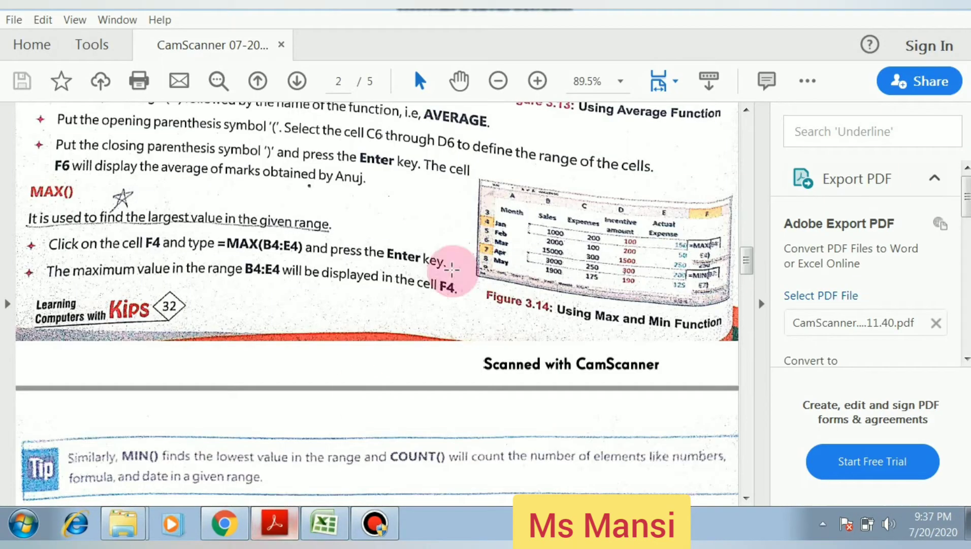
{"action": "left_click_drag", "start_coordinate": [753, 259], "coordinate": [643, 291]}
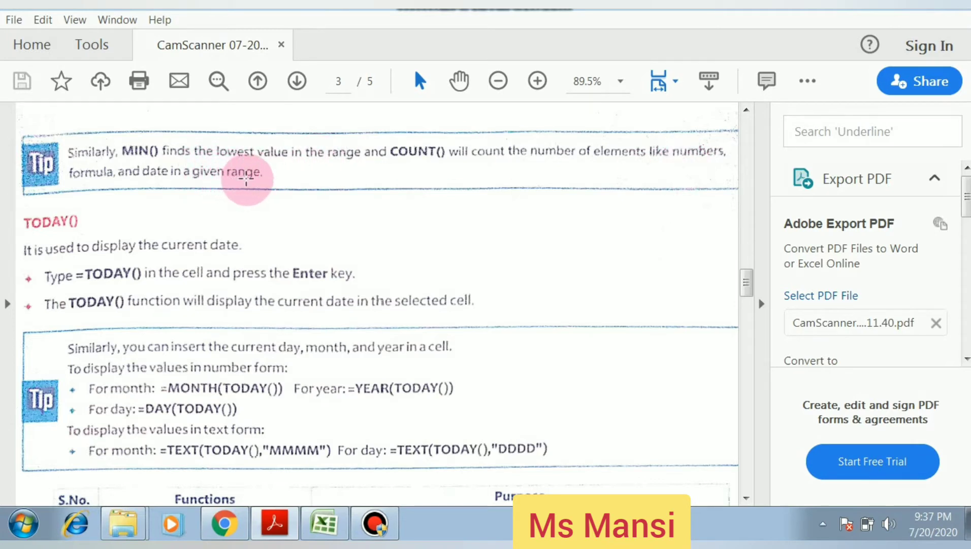
Switch to the Excel class record, enter =MIN(E11:G11) in cell H11 and check the formula
{"action": "mouse_move", "coordinate": [320, 530]}
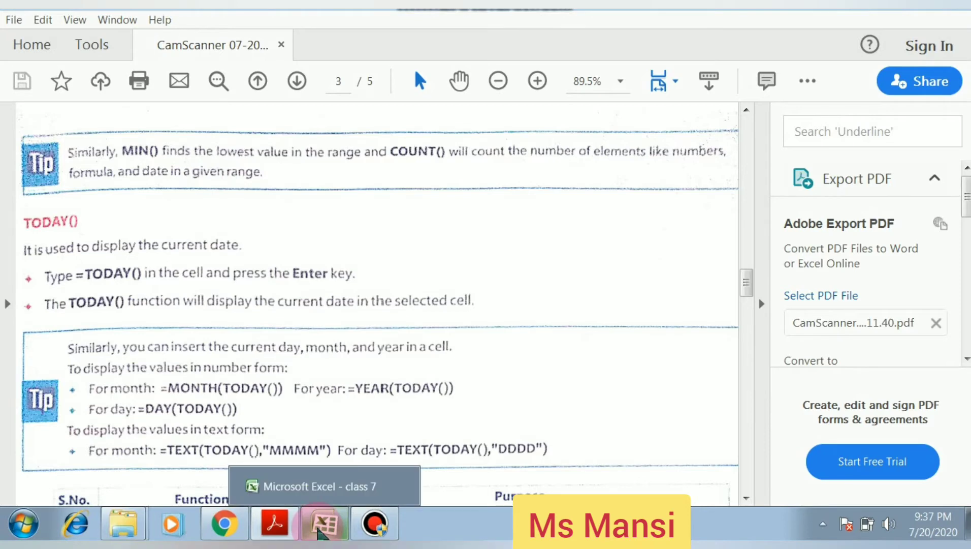
{"action": "left_click", "coordinate": [322, 528]}
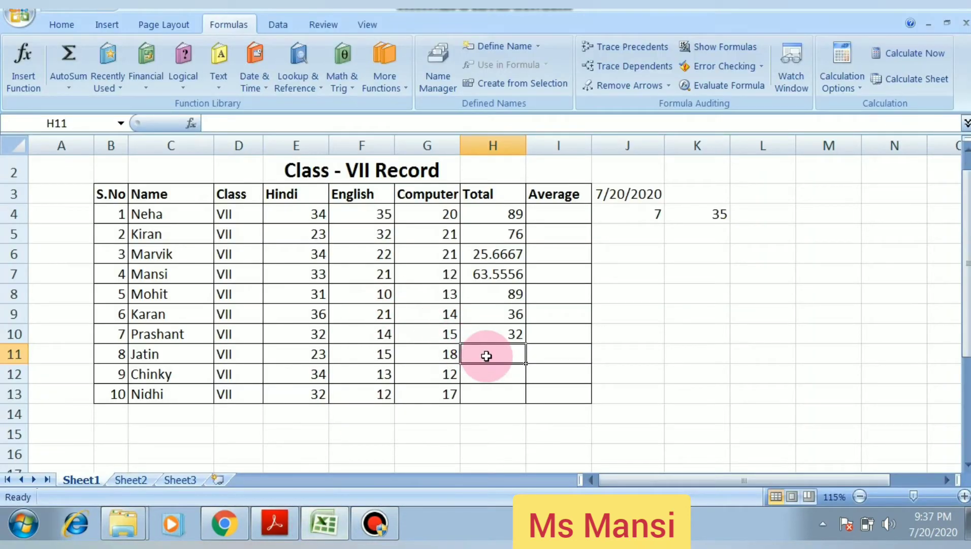
{"action": "type", "text": "=M"}
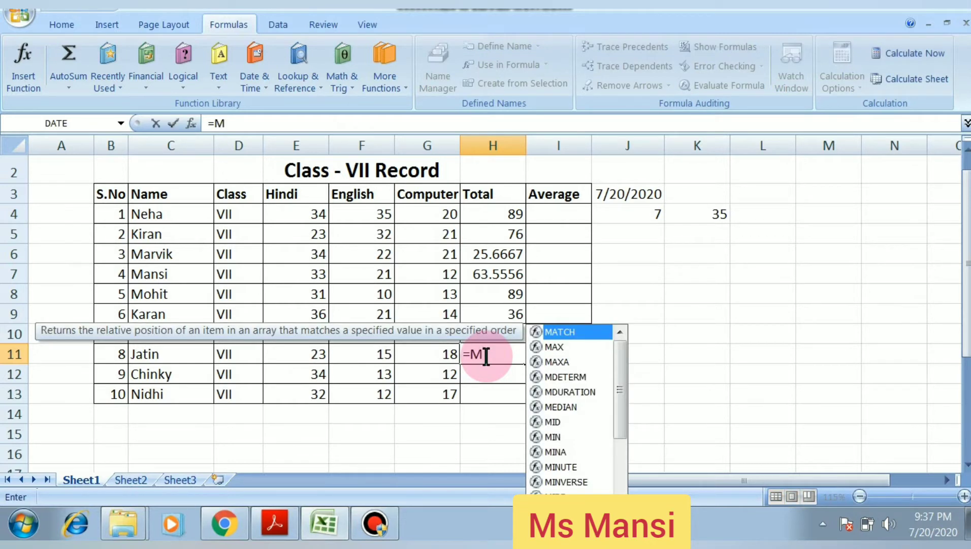
{"action": "type", "text": "IN"}
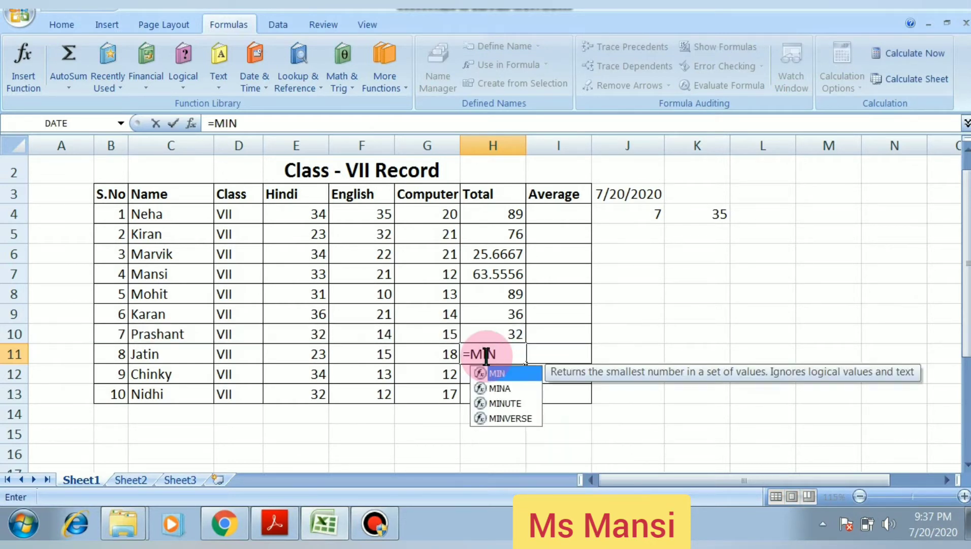
{"action": "type", "text": "("}
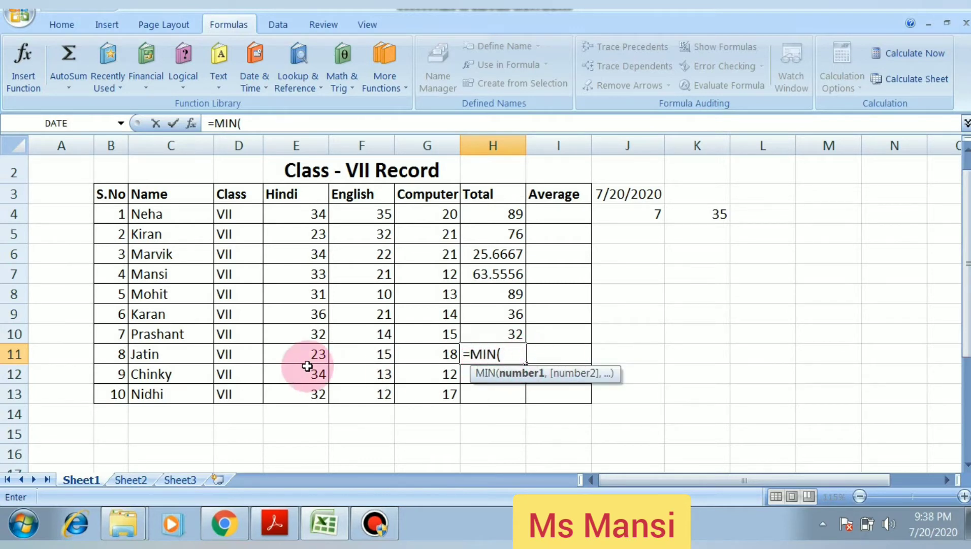
{"action": "left_click_drag", "start_coordinate": [307, 358], "coordinate": [418, 360]}
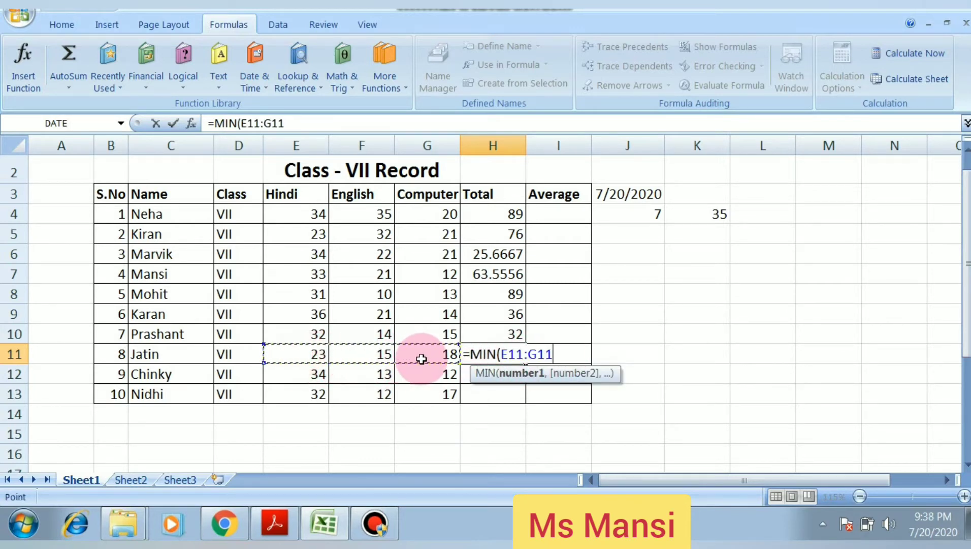
{"action": "type", "text": ")"}
{"action": "key", "text": "Return"}
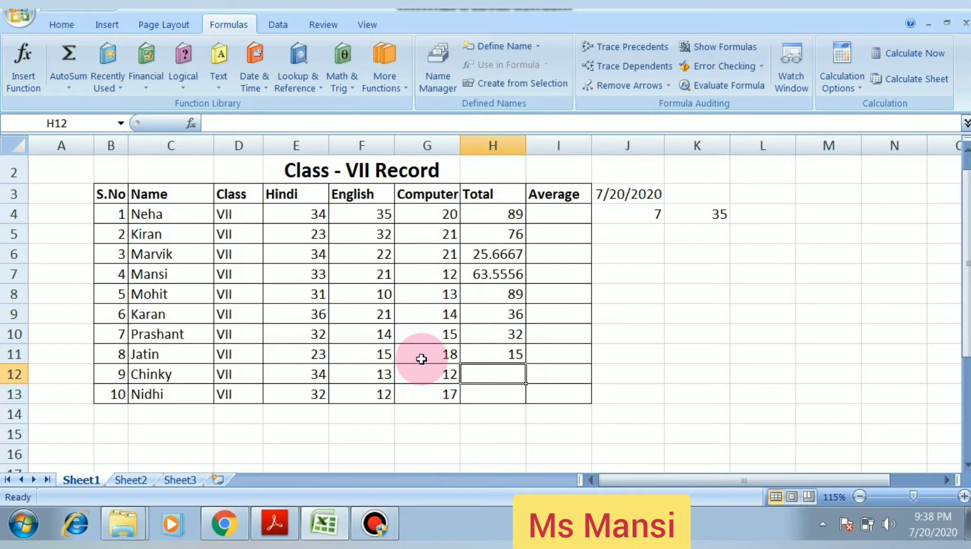
{"action": "left_click", "coordinate": [498, 352]}
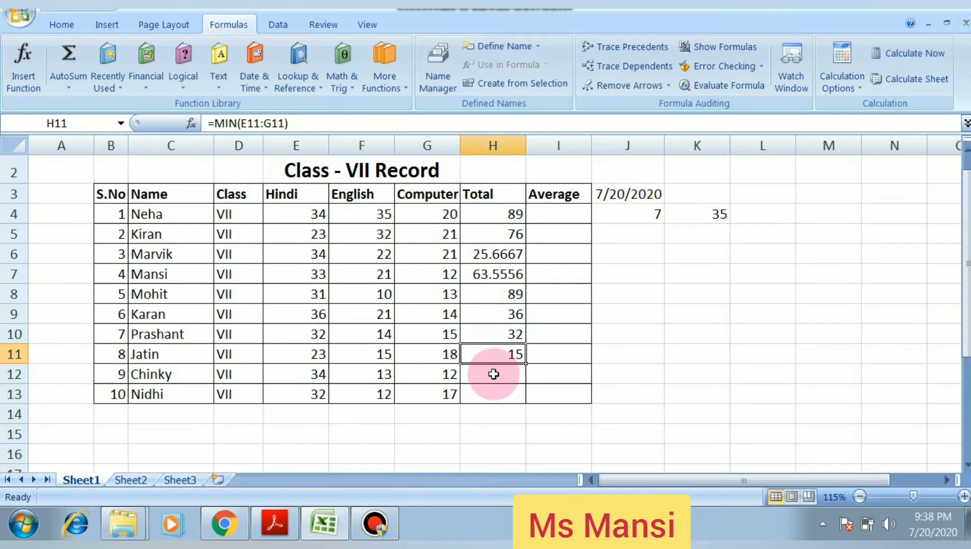
Enter the formula =COUNT(E12:G12) in cell H12
{"action": "left_click", "coordinate": [493, 373]}
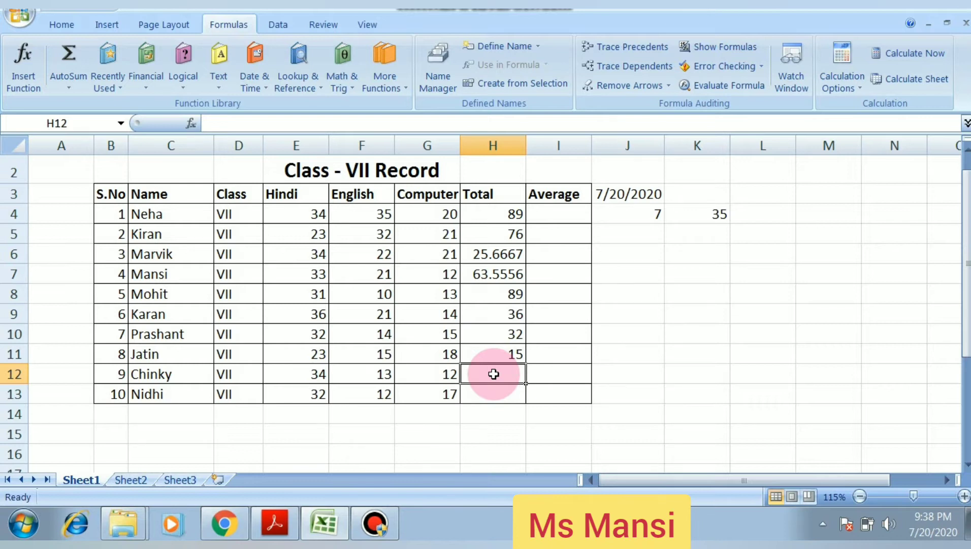
{"action": "type", "text": "="}
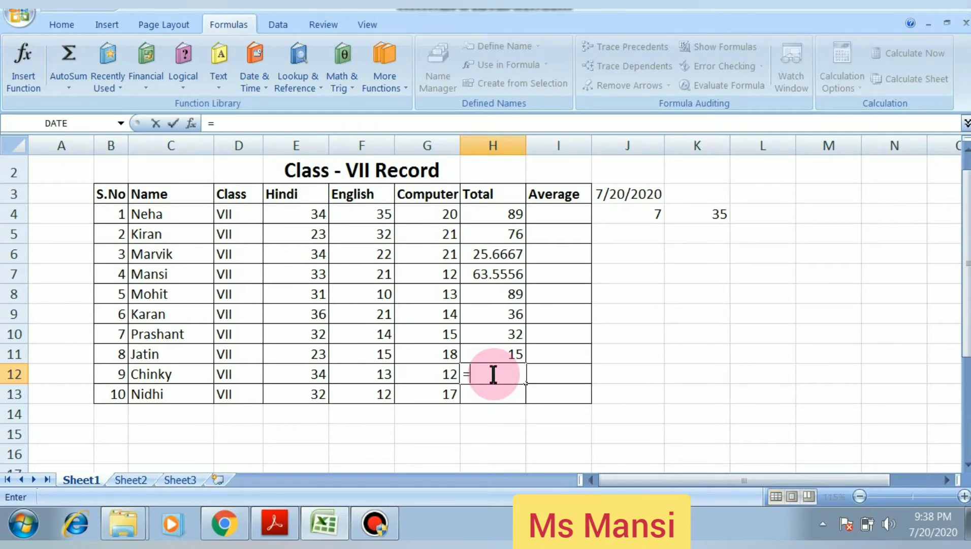
{"action": "type", "text": "CU"}
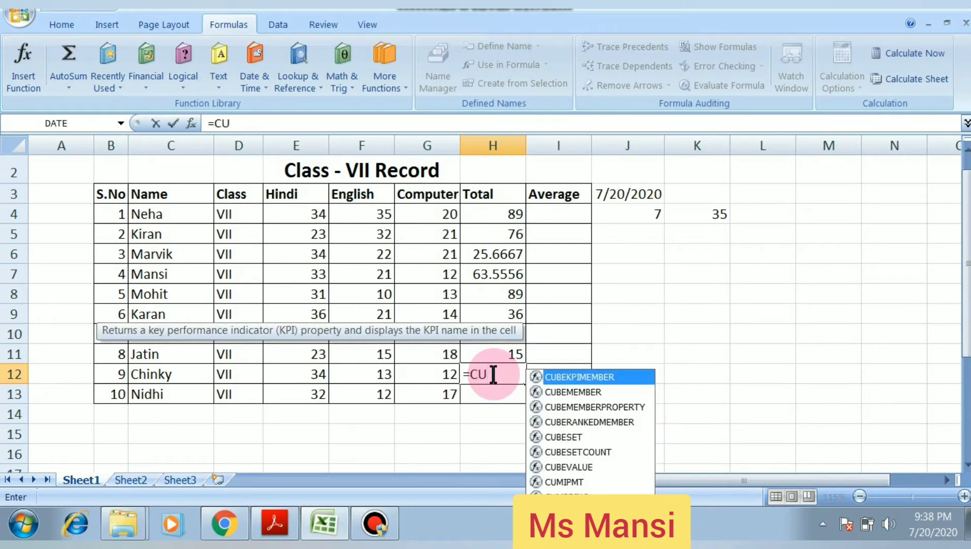
{"action": "key", "text": "BackSpace"}
{"action": "type", "text": "O"}
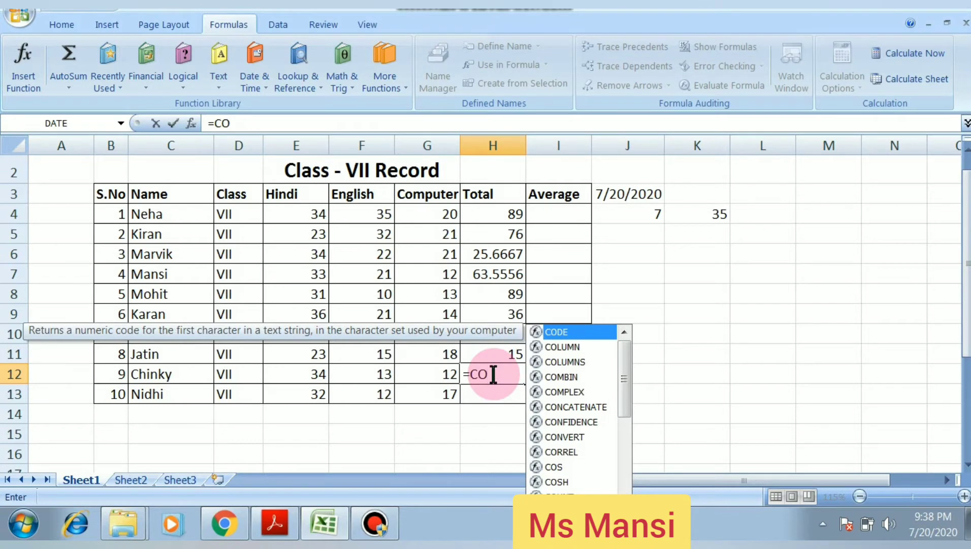
{"action": "type", "text": "UNT"}
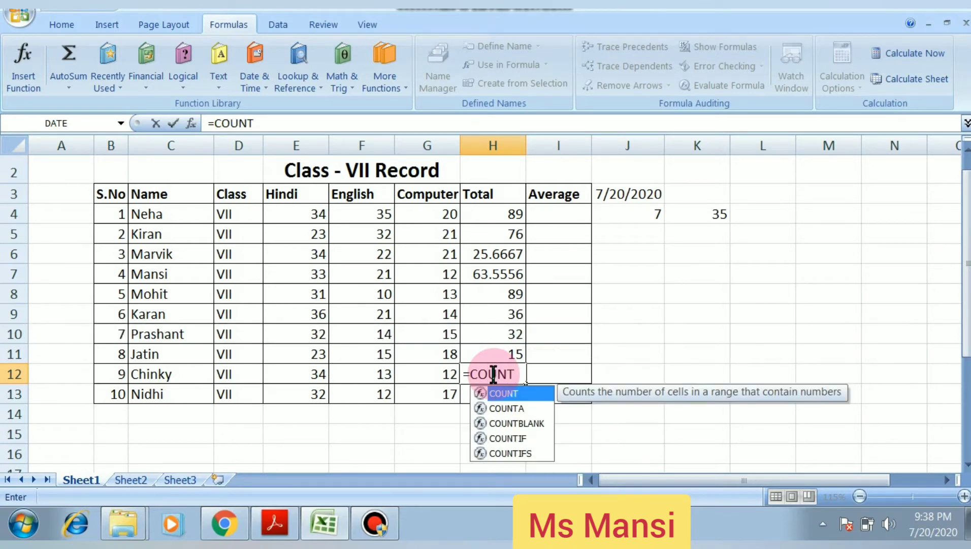
{"action": "type", "text": "("}
{"action": "left_click_drag", "start_coordinate": [309, 374], "coordinate": [419, 374]}
{"action": "left_click", "coordinate": [433, 374]}
{"action": "left_click", "coordinate": [309, 374]}
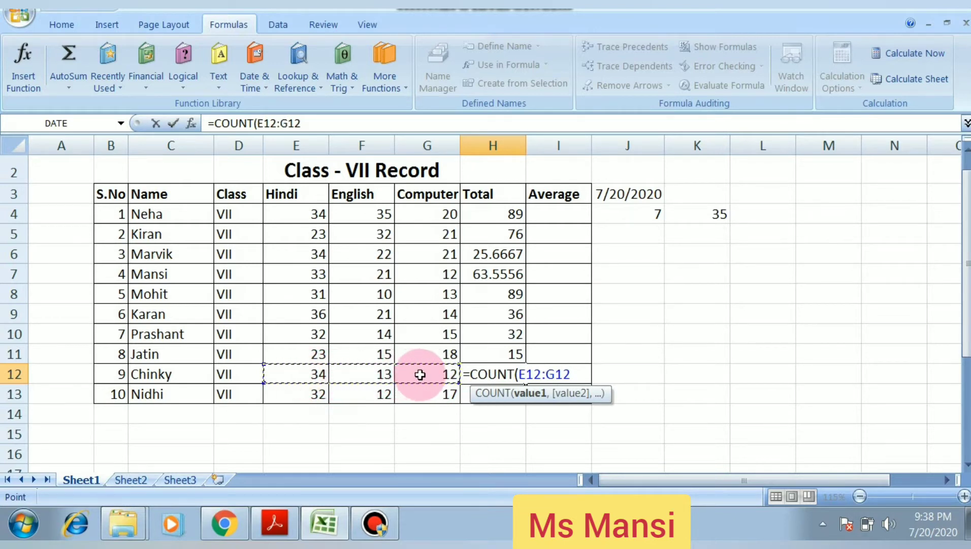
{"action": "type", "text": ")"}
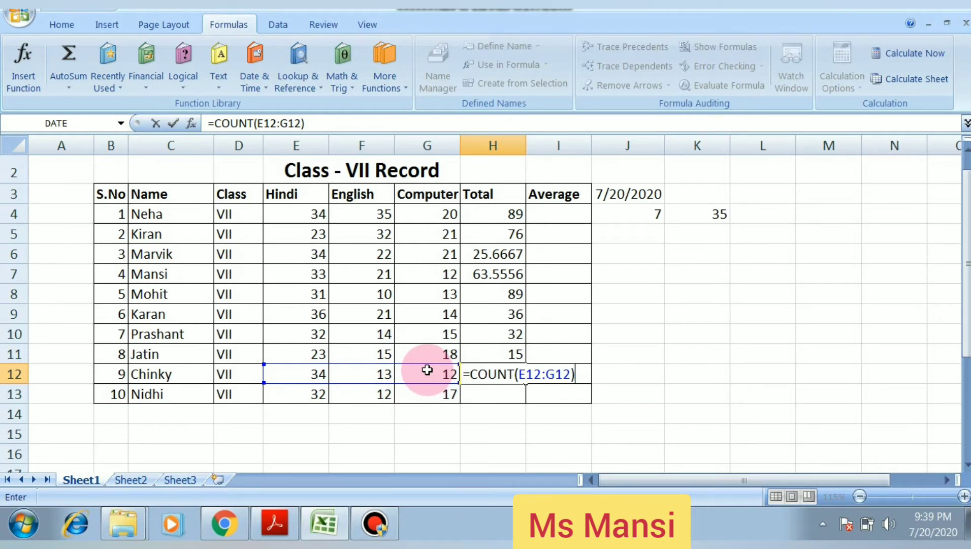
{"action": "key", "text": "Return"}
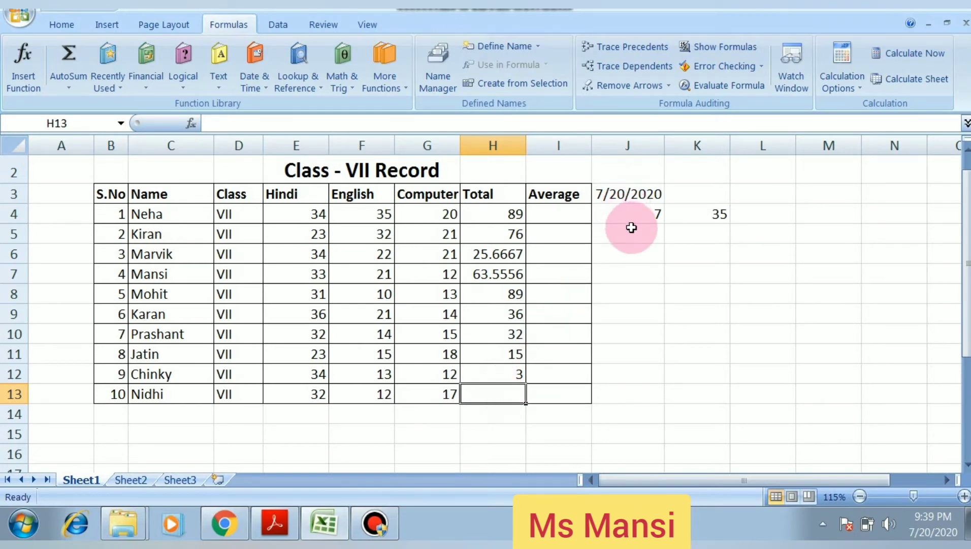
Check the TODAY() notes in the PDF textbook and enter =TODAY() in cell J5 of the Excel class record
{"action": "left_click", "coordinate": [323, 523]}
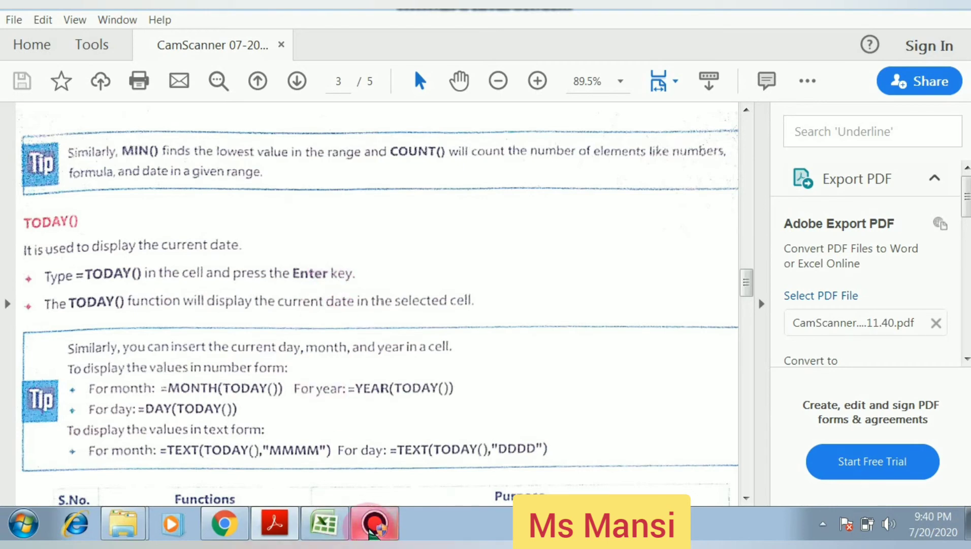
{"action": "left_click", "coordinate": [330, 528]}
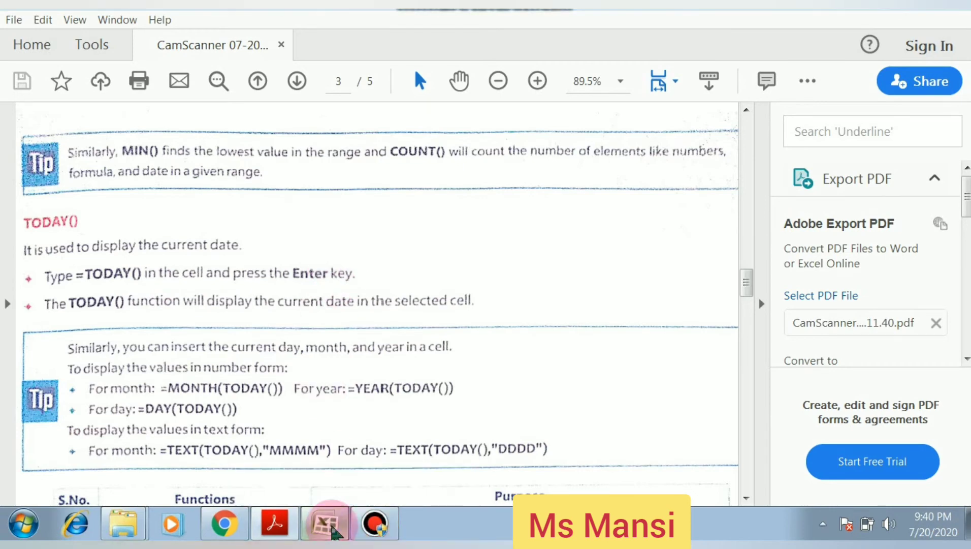
{"action": "left_click", "coordinate": [636, 233]}
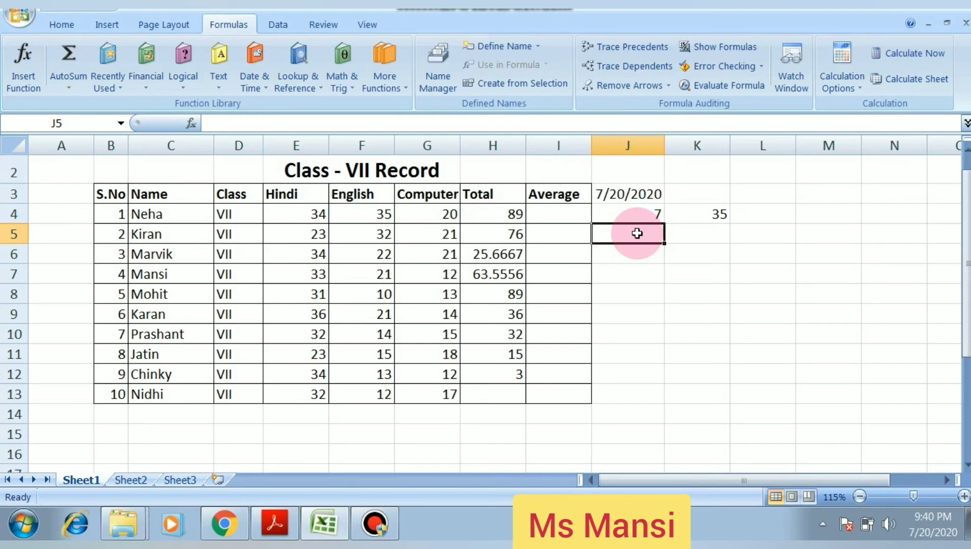
{"action": "type", "text": "="}
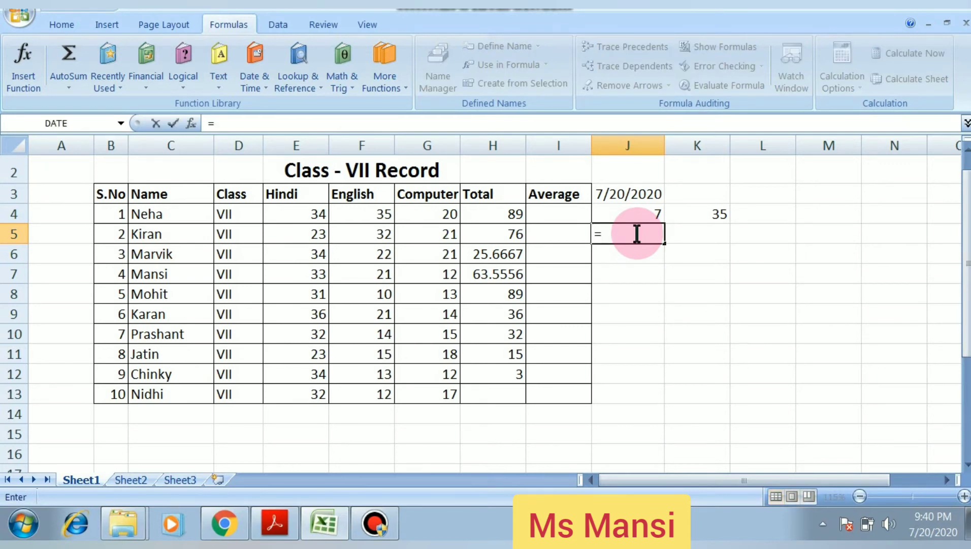
{"action": "type", "text": "T"}
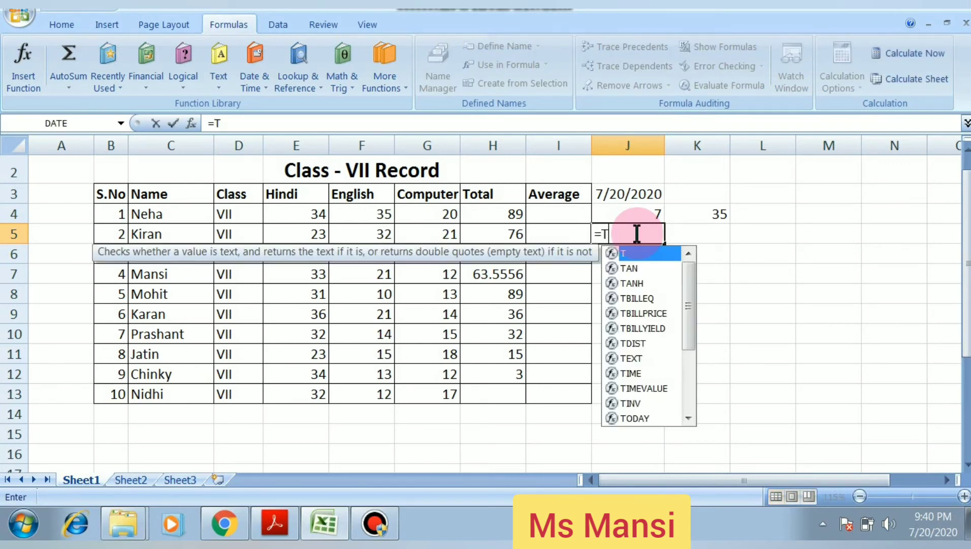
{"action": "type", "text": "ODAY"}
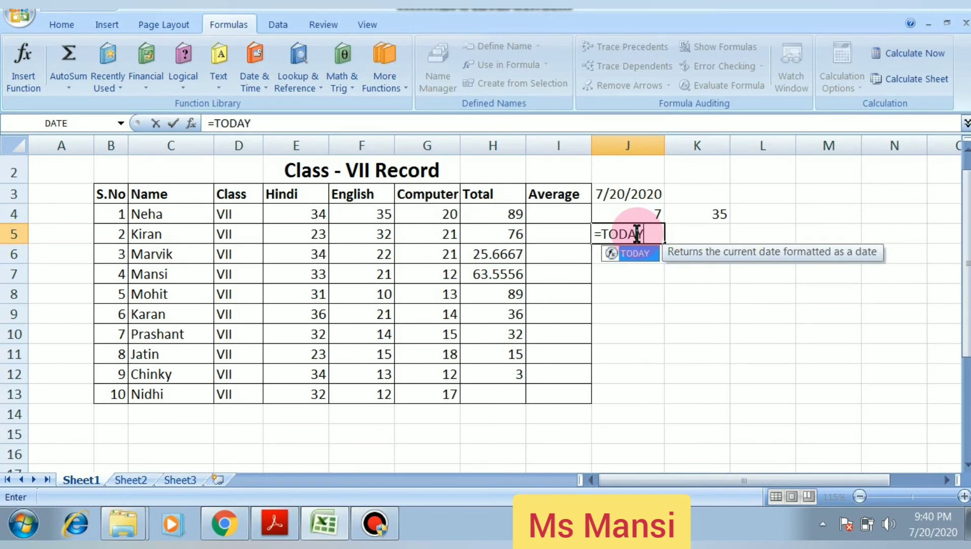
{"action": "type", "text": "("}
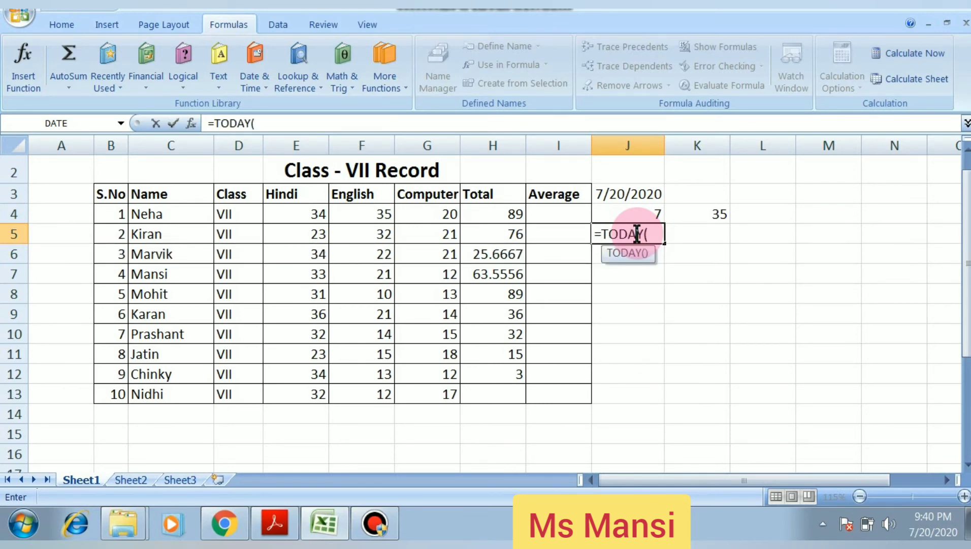
{"action": "type", "text": ")"}
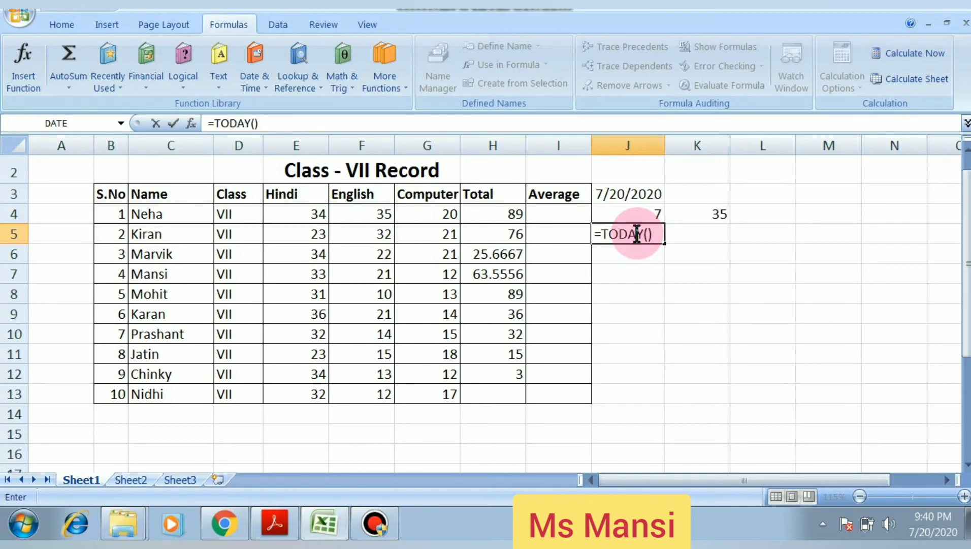
{"action": "key", "text": "Return"}
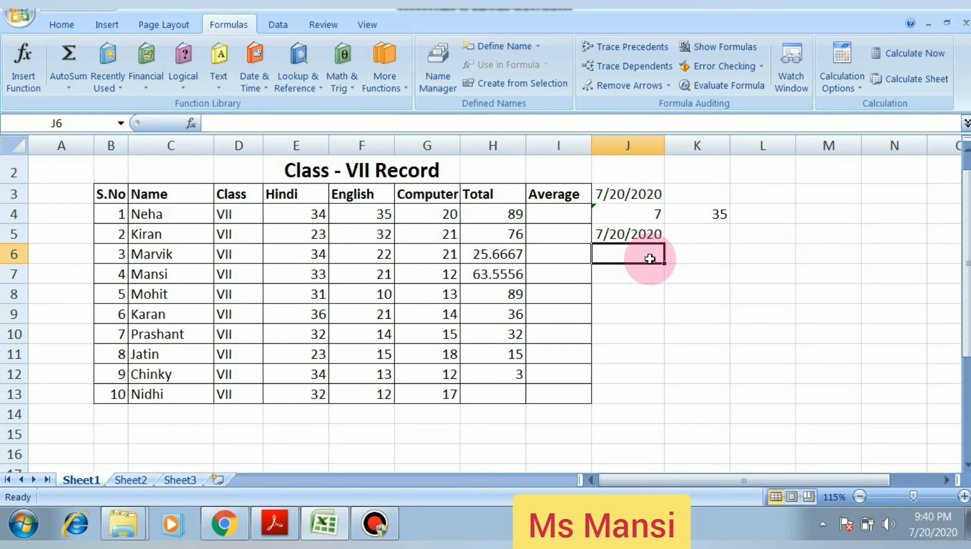
Enter the formula =MONTH(TODAY()) in cell J6 to show the current month as a number
{"action": "type", "text": "="}
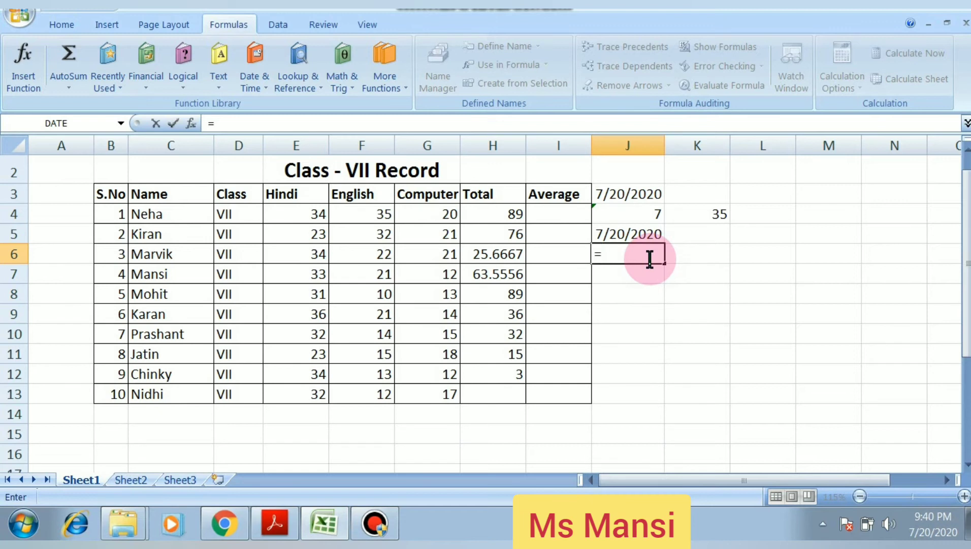
{"action": "type", "text": "MO"}
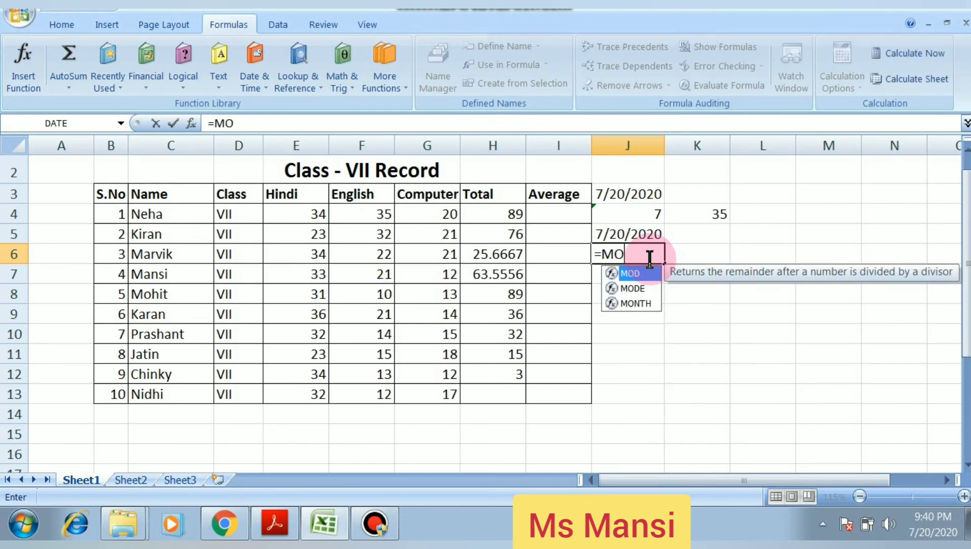
{"action": "type", "text": "NTH"}
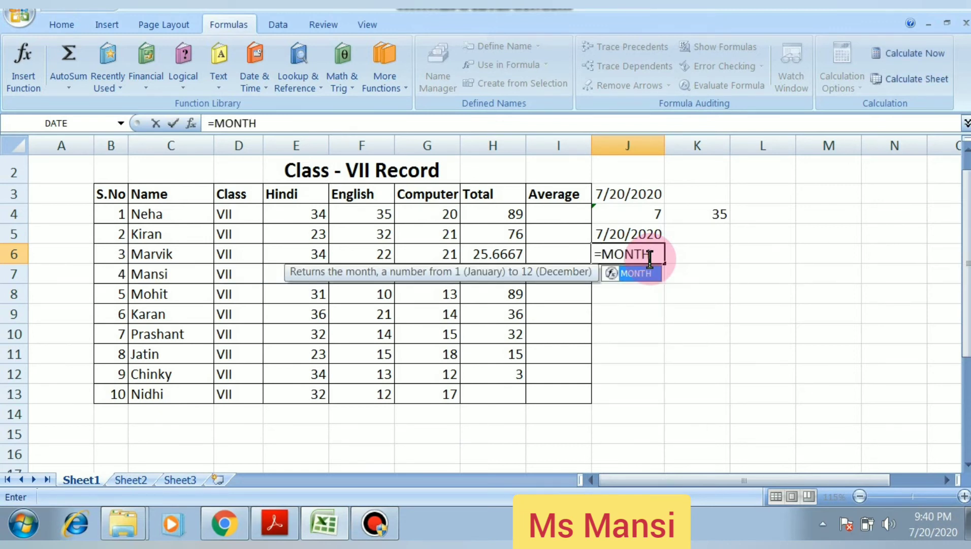
{"action": "type", "text": "("}
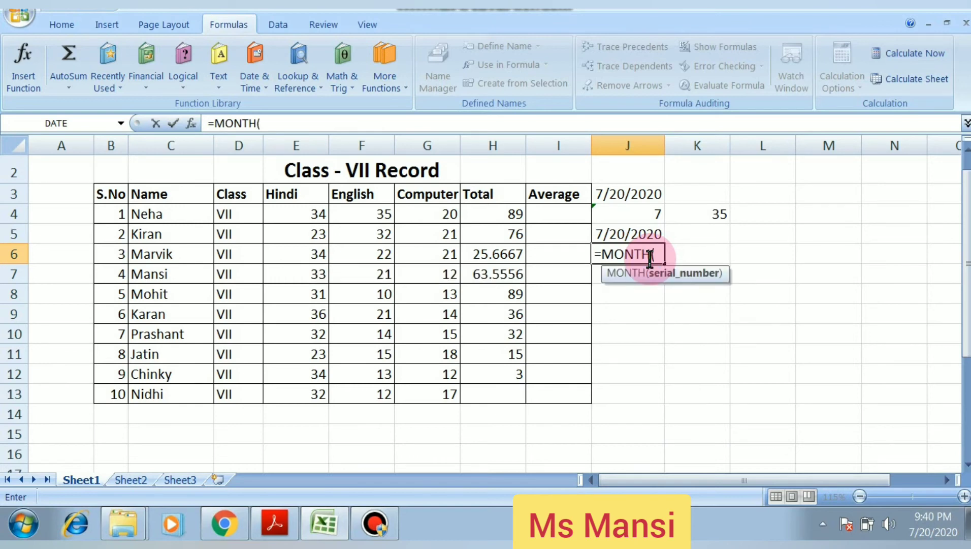
{"action": "type", "text": "TODA"}
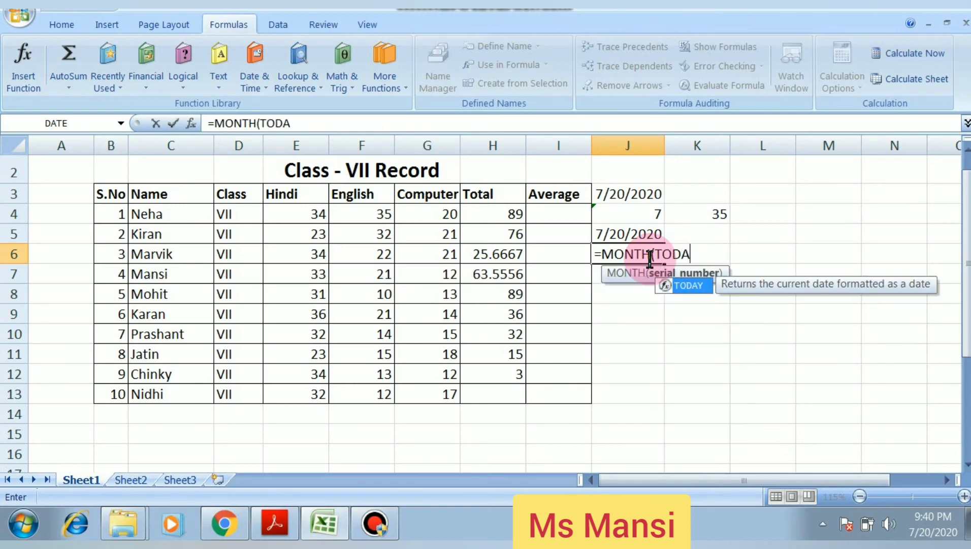
{"action": "type", "text": "Y("}
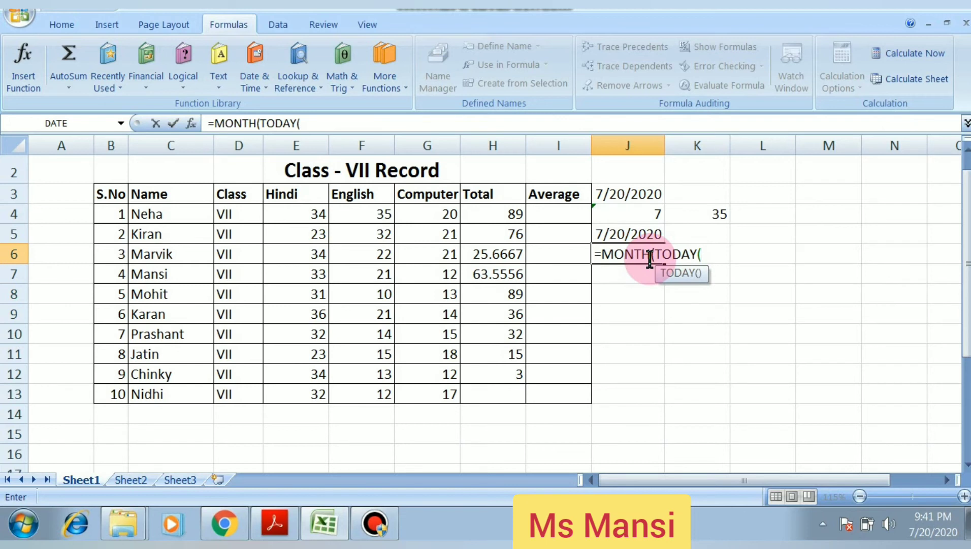
{"action": "type", "text": "))"}
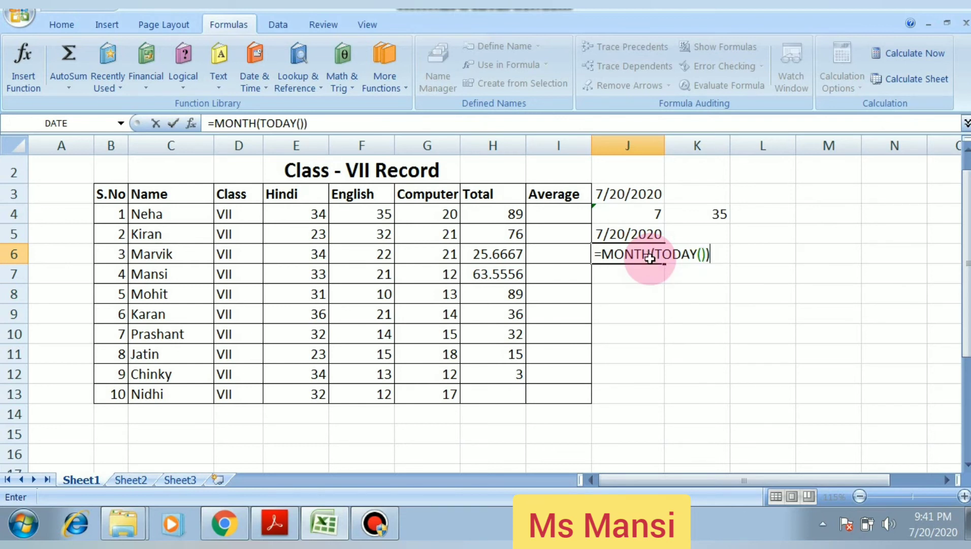
{"action": "key", "text": "Return"}
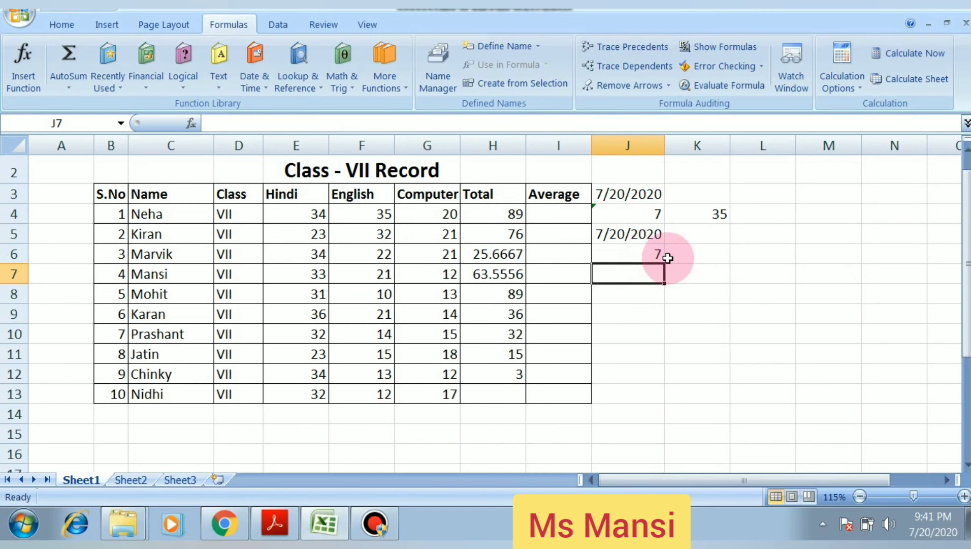
Enter the formula =YEAR(TODAY()) in cell J7 to show the current year
{"action": "double_click", "coordinate": [647, 274]}
{"action": "type", "text": "="}
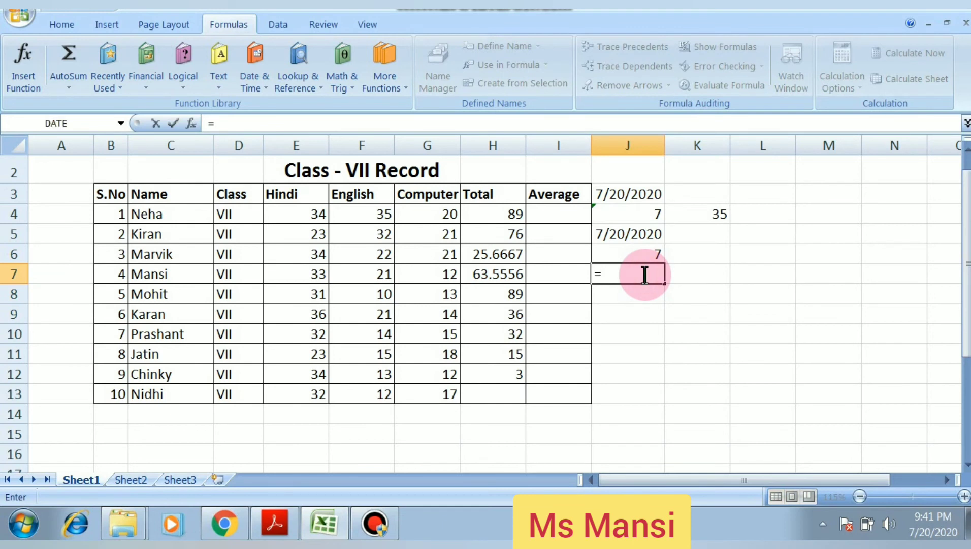
{"action": "type", "text": "Y"}
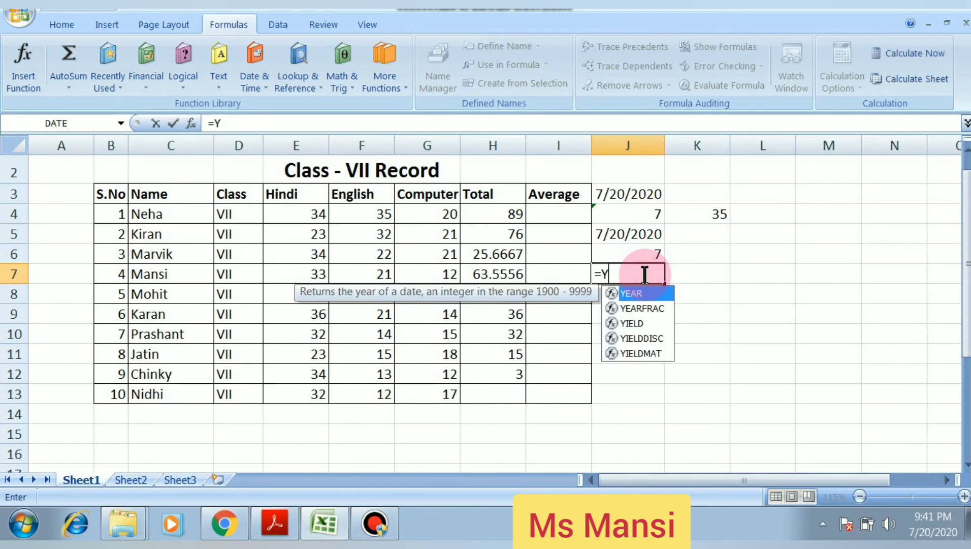
{"action": "type", "text": "EAR("}
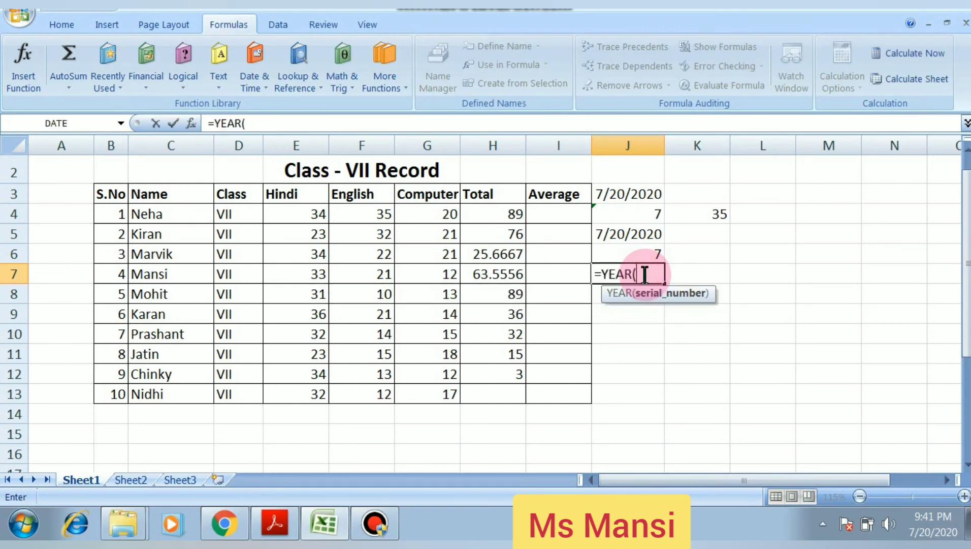
{"action": "type", "text": "T"}
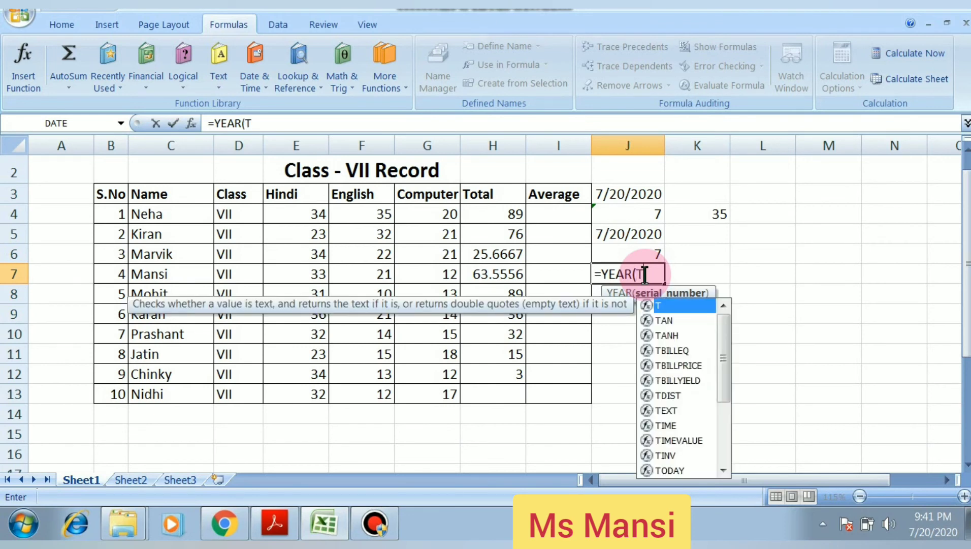
{"action": "type", "text": "ODAY()"}
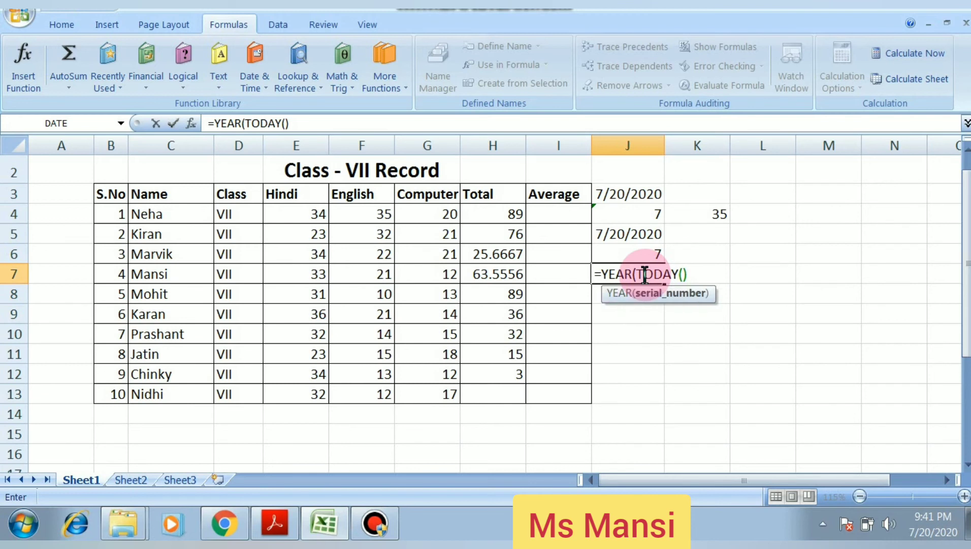
{"action": "type", "text": ")"}
{"action": "key", "text": "Return"}
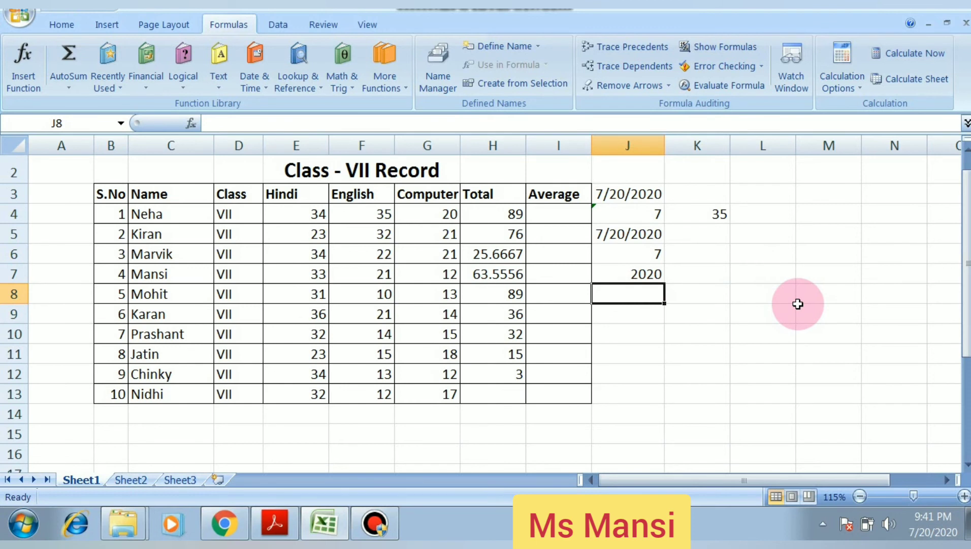
Enter the formula =DAY(TODAY()) in cell J8 to show the current day of the month
{"action": "type", "text": "="}
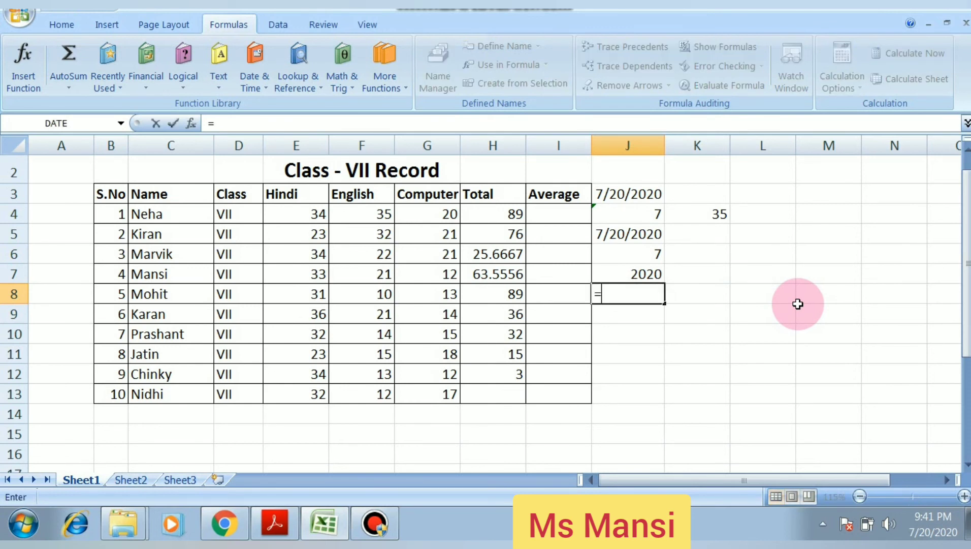
{"action": "type", "text": "DAY"}
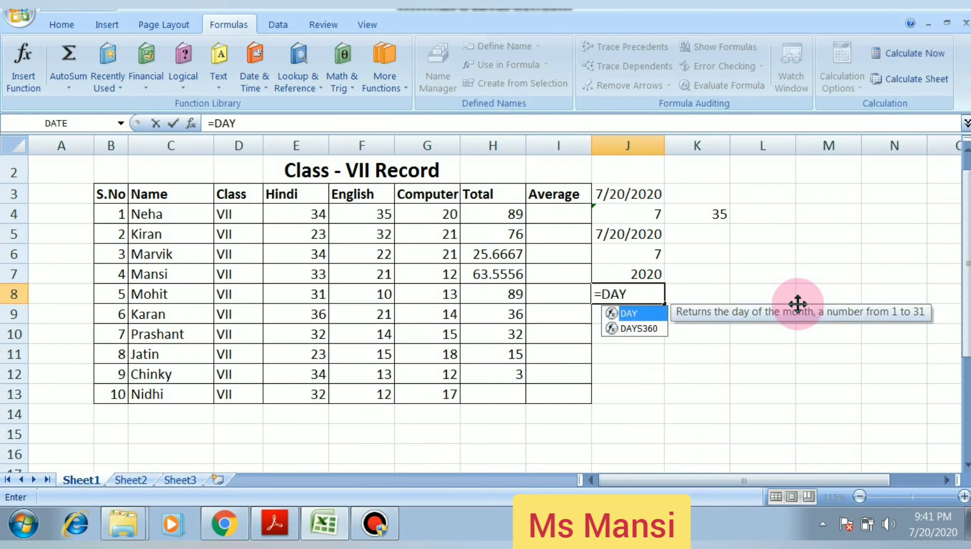
{"action": "type", "text": "("}
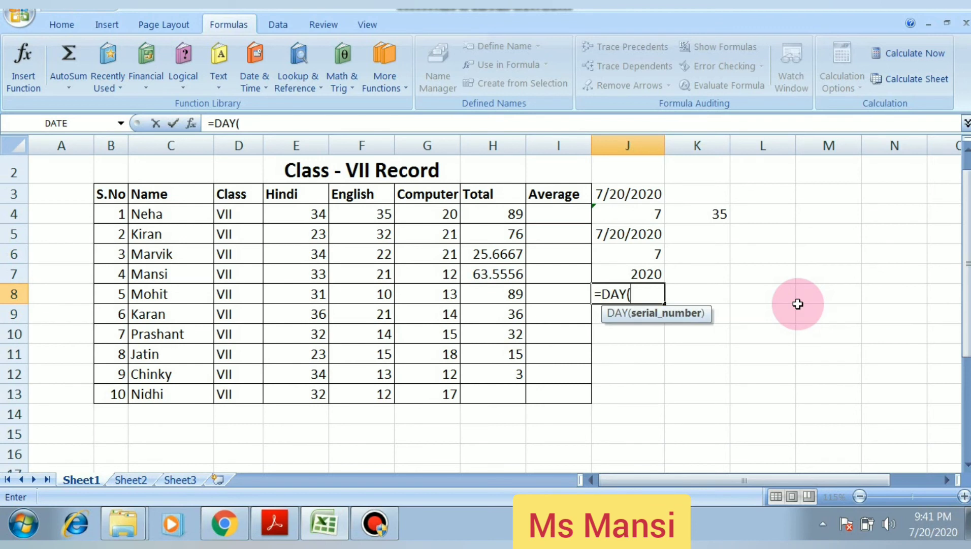
{"action": "type", "text": "TODAY()"}
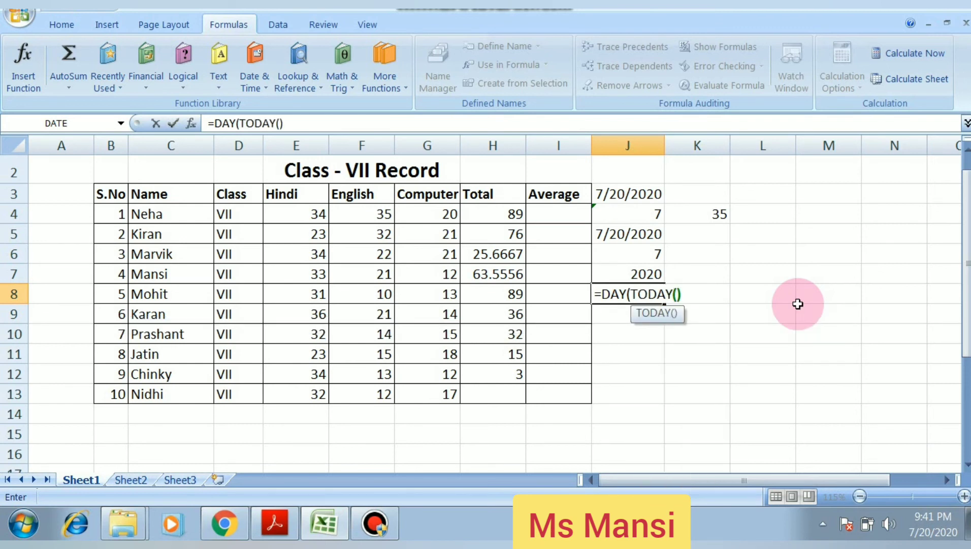
{"action": "type", "text": ")"}
{"action": "key", "text": "Return"}
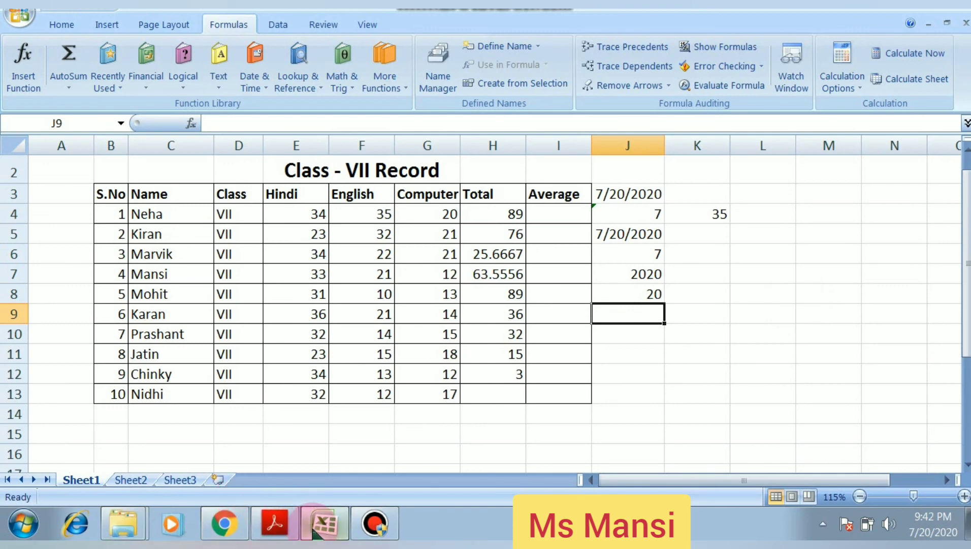
Switch to the PDF textbook in Adobe Acrobat and review the date function tips and the table of functions and their purposes
{"action": "left_click", "coordinate": [277, 519]}
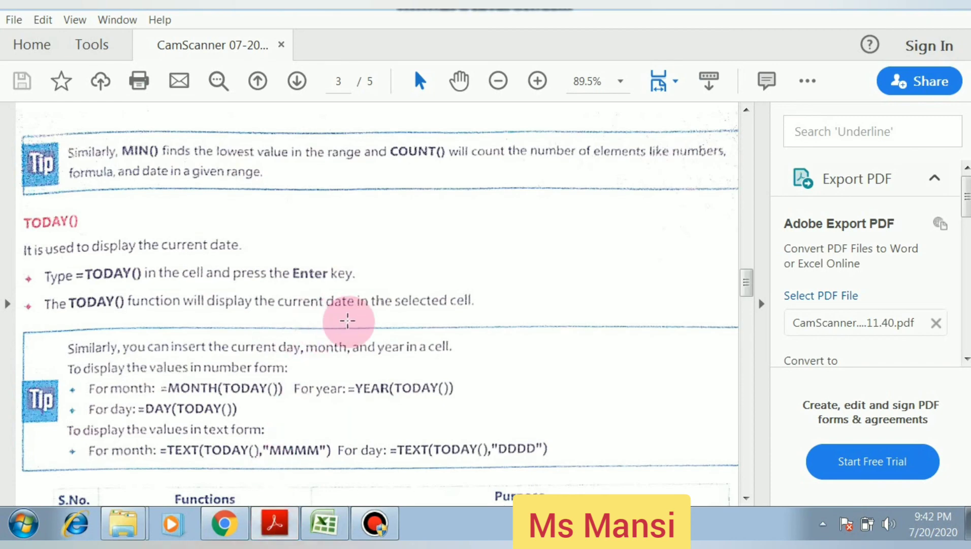
{"action": "left_click_drag", "start_coordinate": [747, 280], "coordinate": [750, 297]}
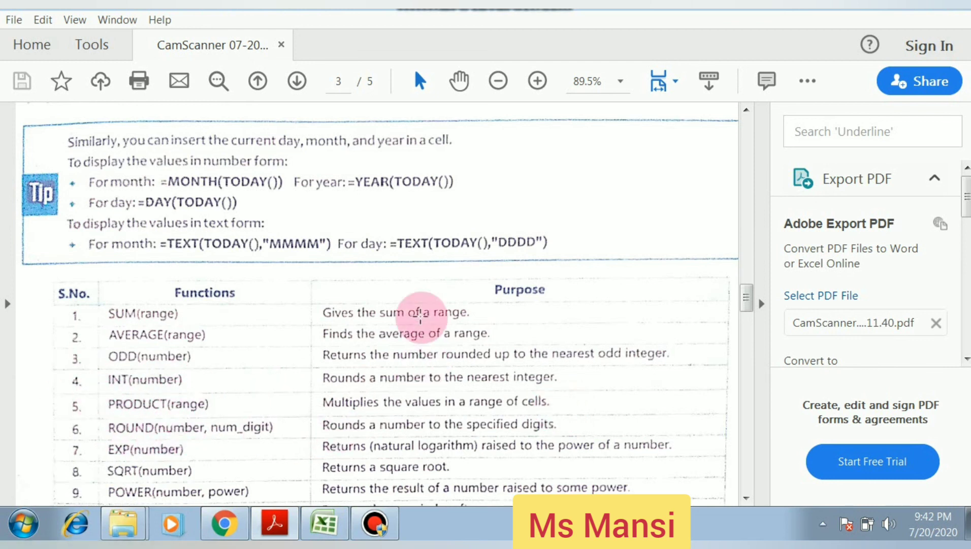
{"action": "left_click_drag", "start_coordinate": [751, 309], "coordinate": [752, 323]}
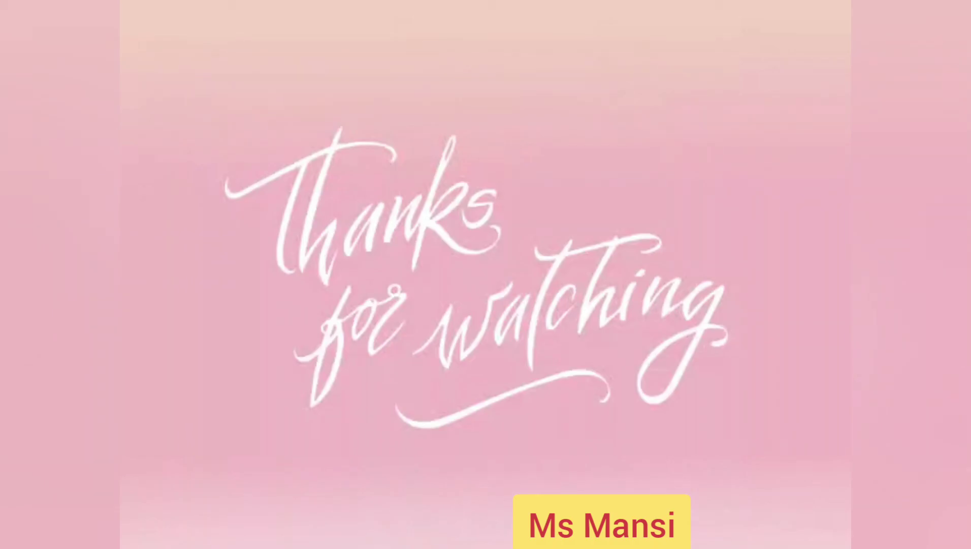